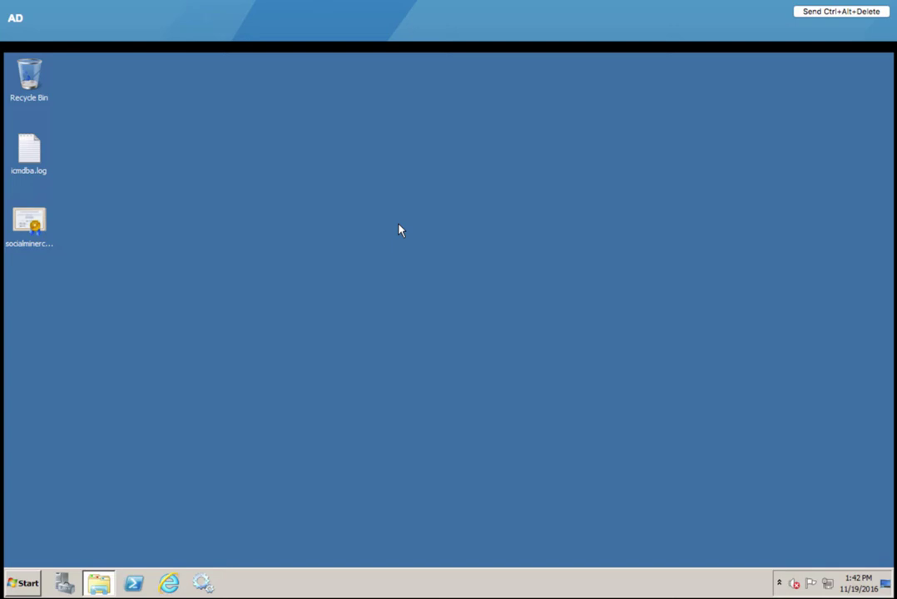
Step: Launch AD FS 2.0 Management from the Start menu and reposition its window on the Overview page
click(25, 583)
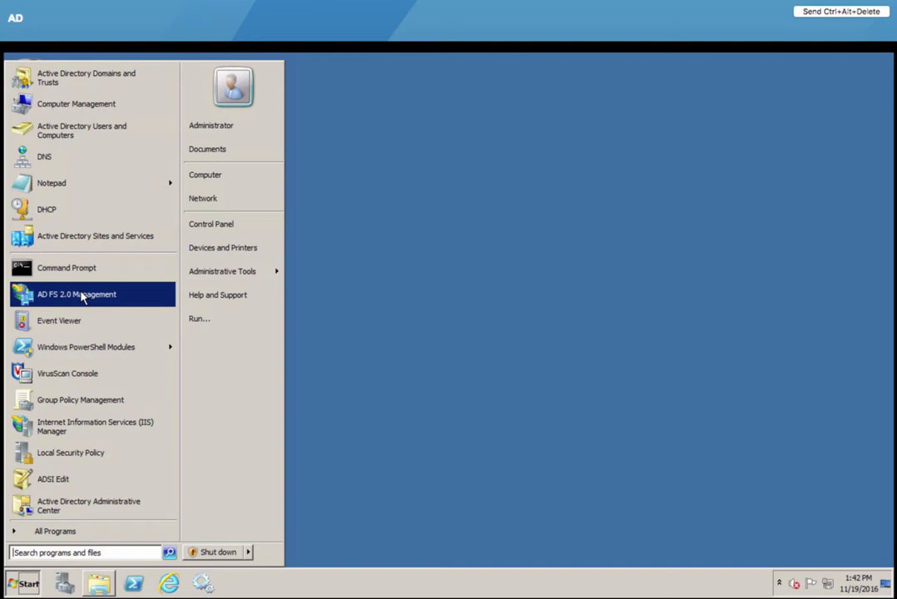
click(81, 295)
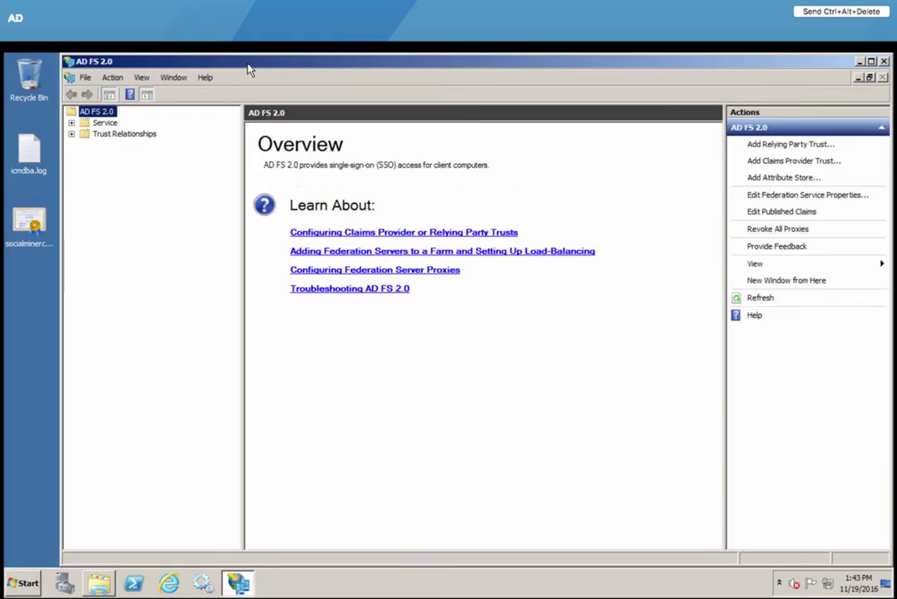
drag(242, 63, 237, 63)
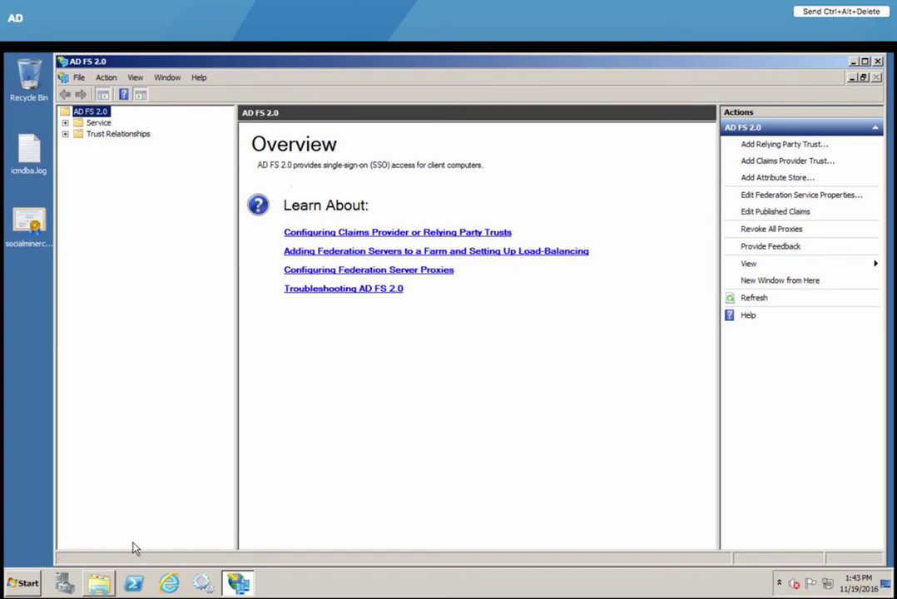
Step: Restore the C:\inetpub\adfs\ls folder window and open its web.config file in Notepad
mouse_move(100, 586)
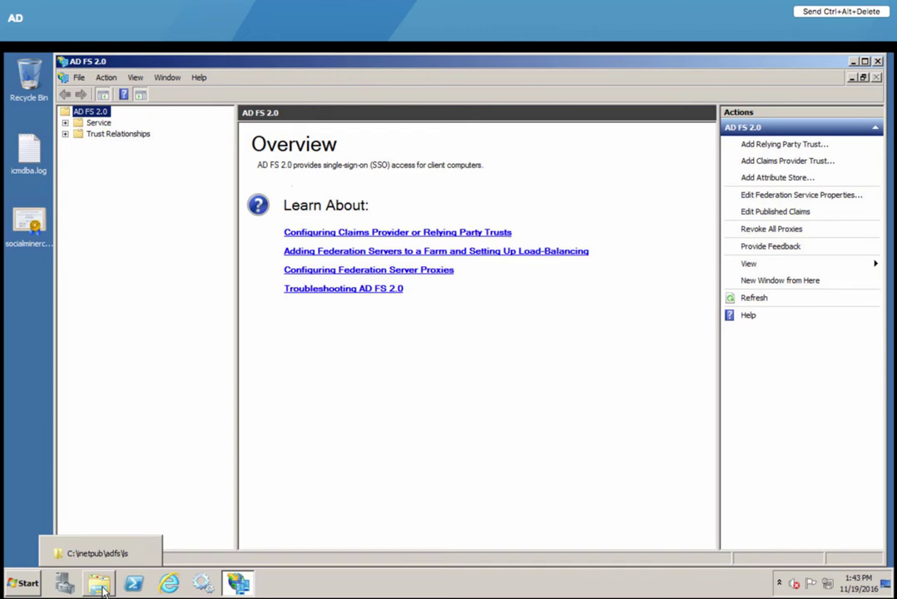
click(101, 586)
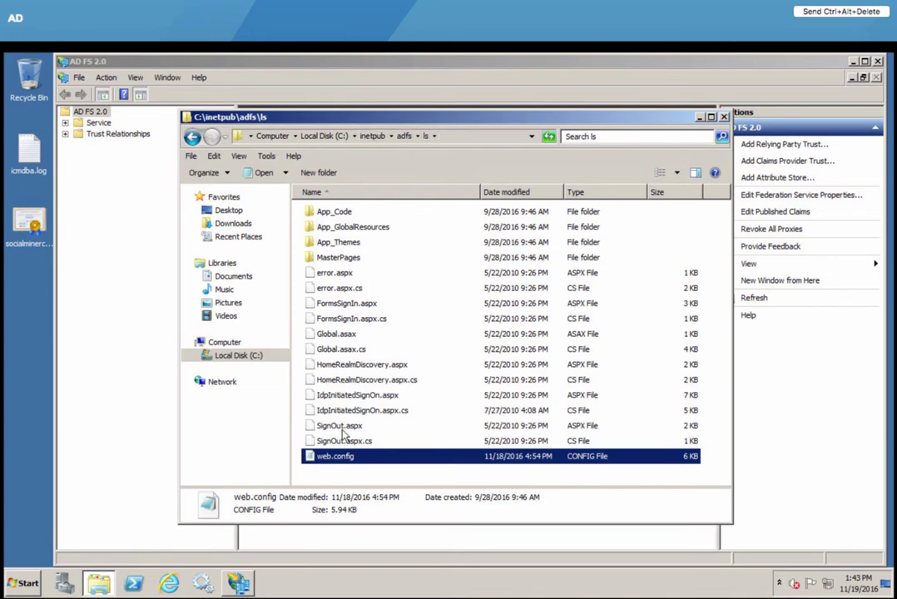
double_click(344, 463)
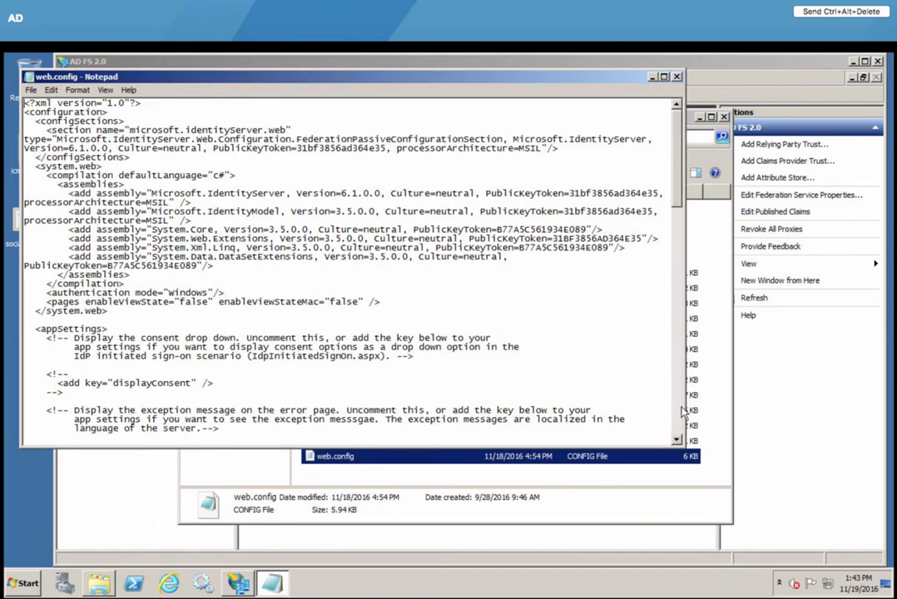
Step: Review web.config down to the Forms and Basic authentication entries, then close Notepad and the ls folder unchanged
click(679, 409)
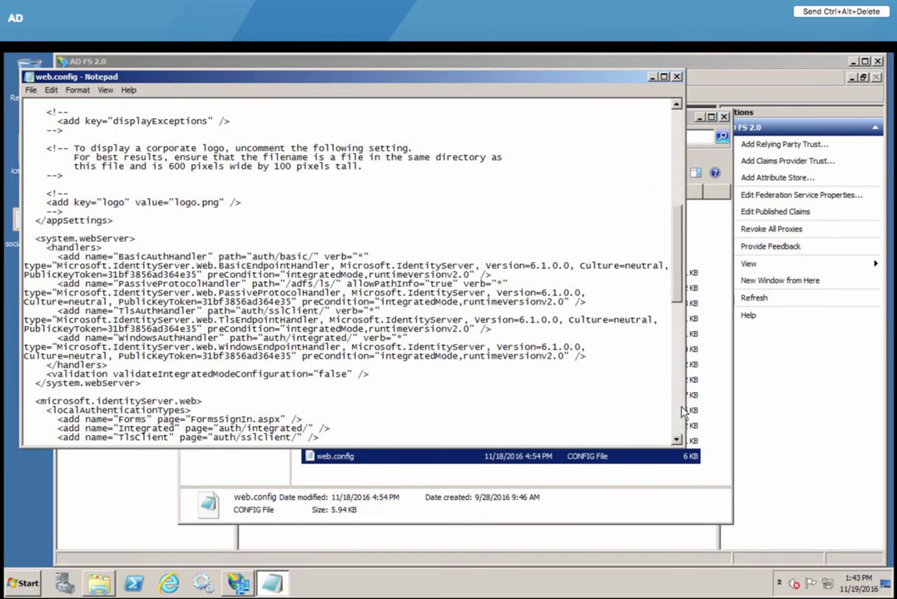
click(677, 440)
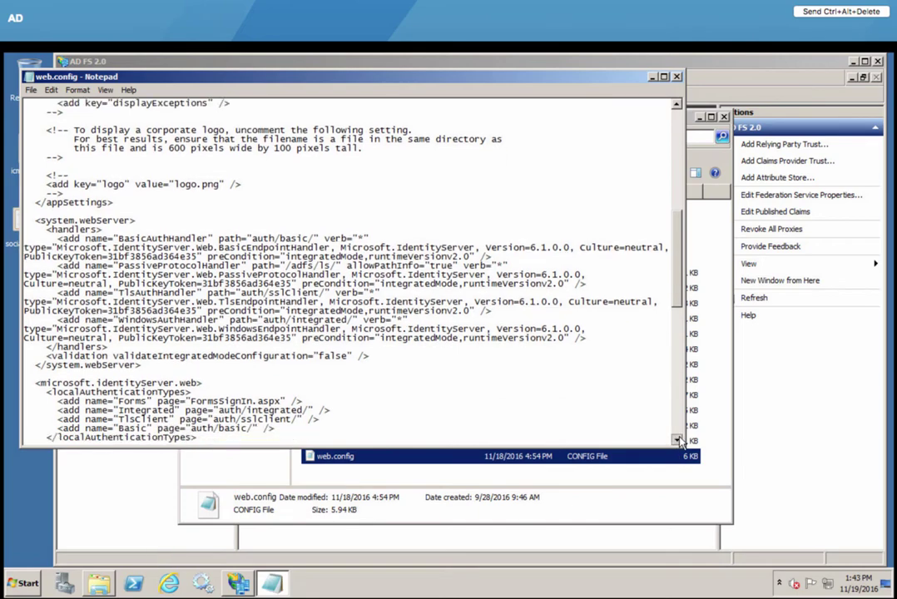
scroll(679, 416, down, 5)
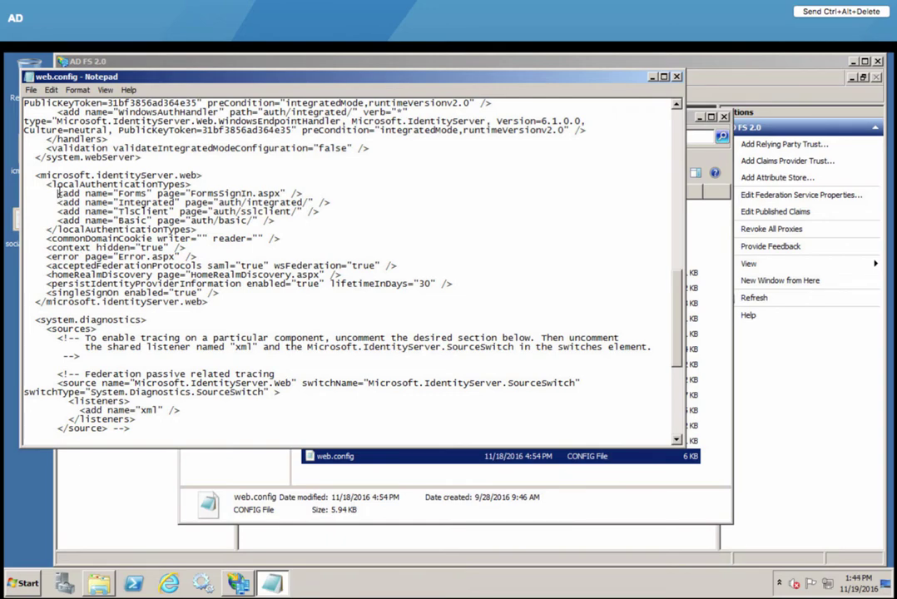
drag(59, 193, 318, 191)
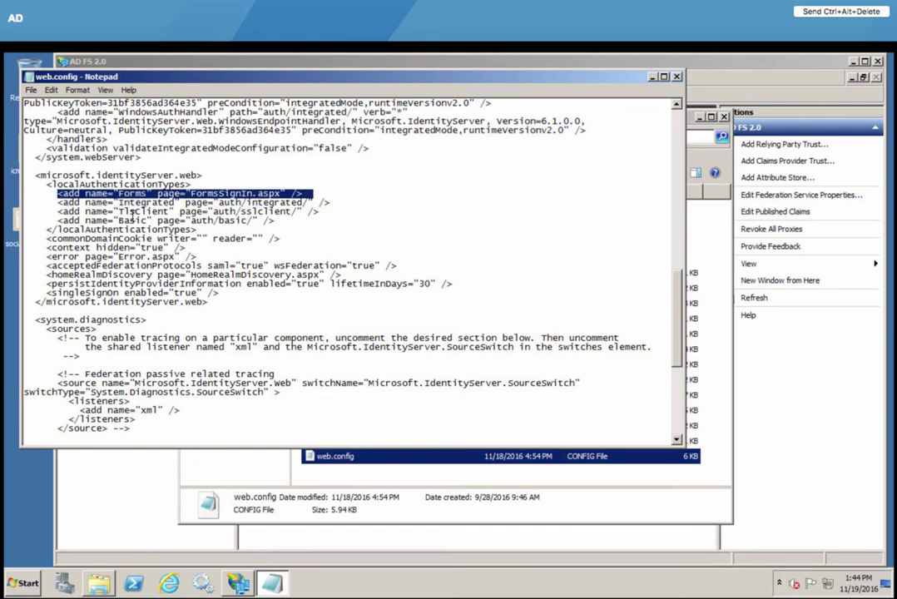
drag(84, 221, 157, 220)
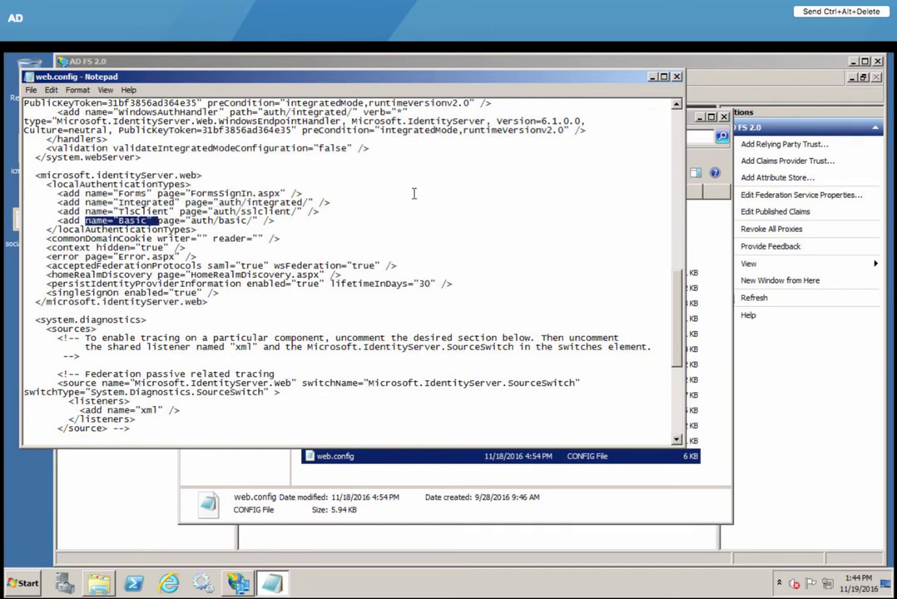
click(676, 76)
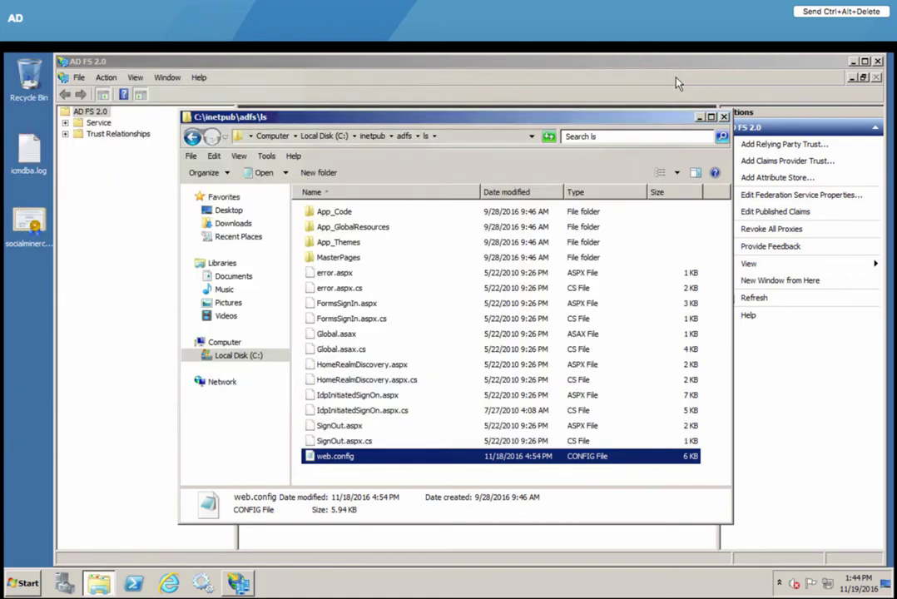
click(700, 117)
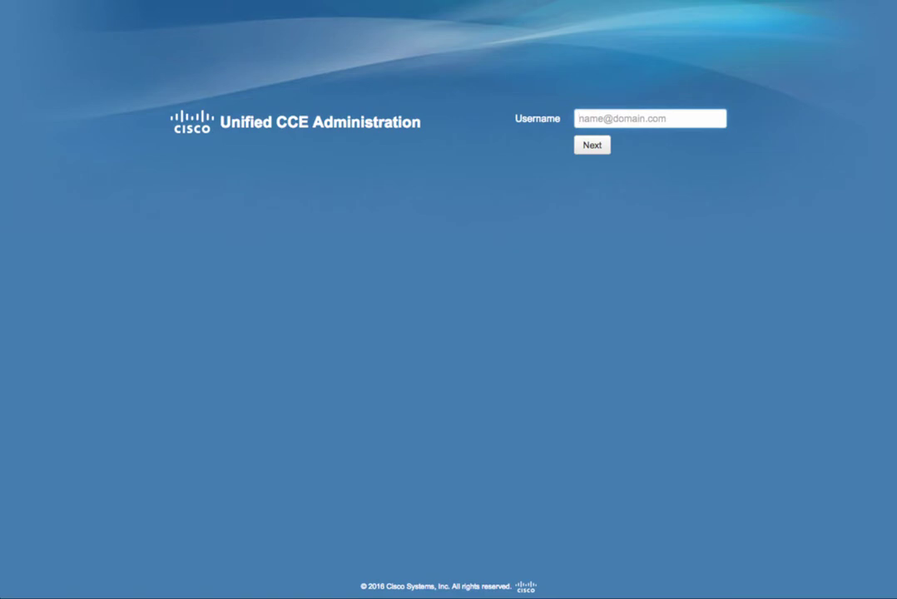
Step: Sign in with the saved administrator username and password, then open System > Deployment
click(630, 119)
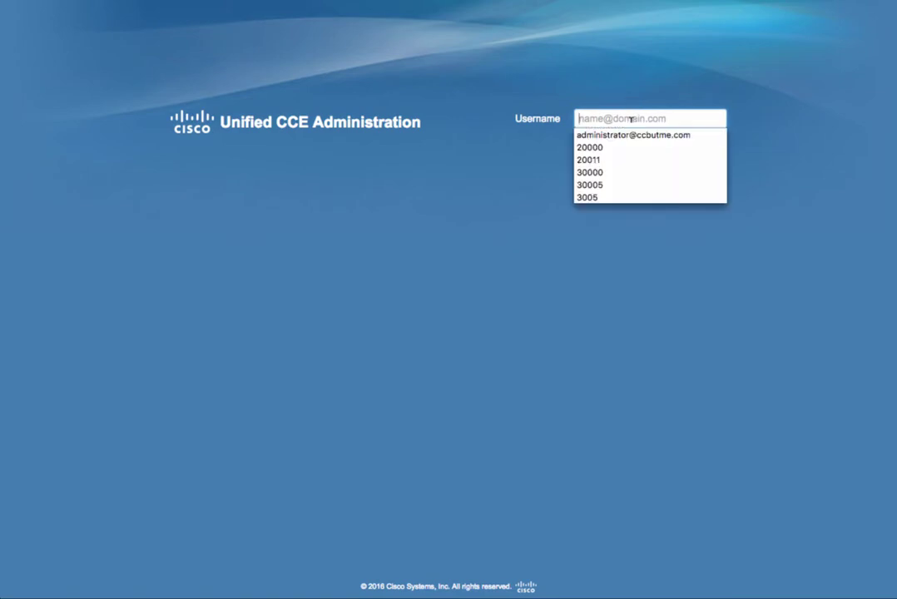
key(Down)
key(Return)
key(Return)
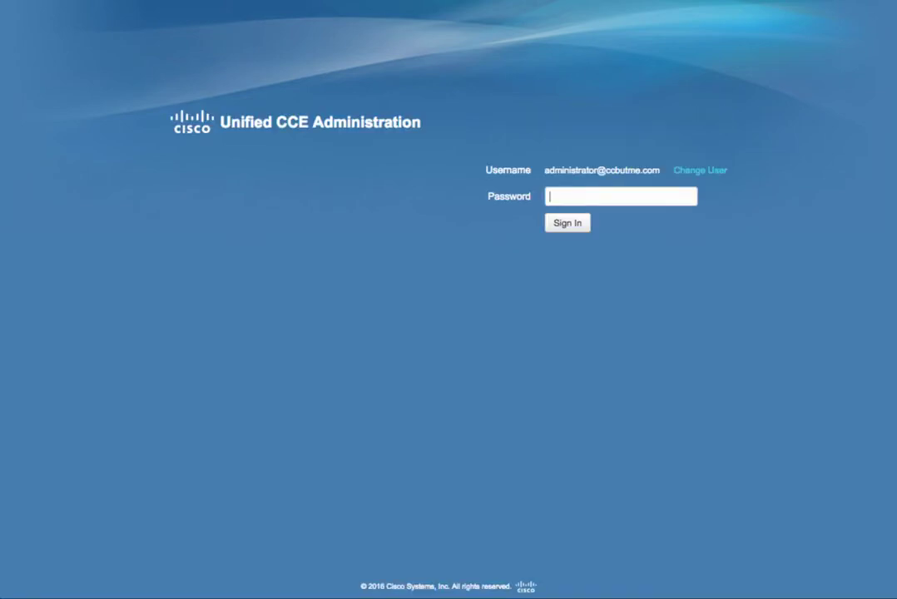
text(•••••••••)
key(Return)
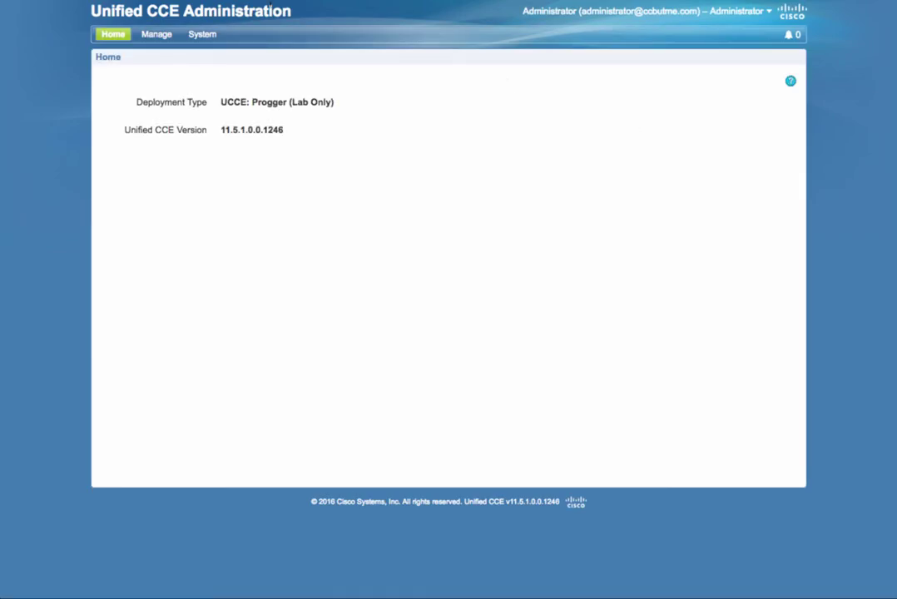
click(202, 37)
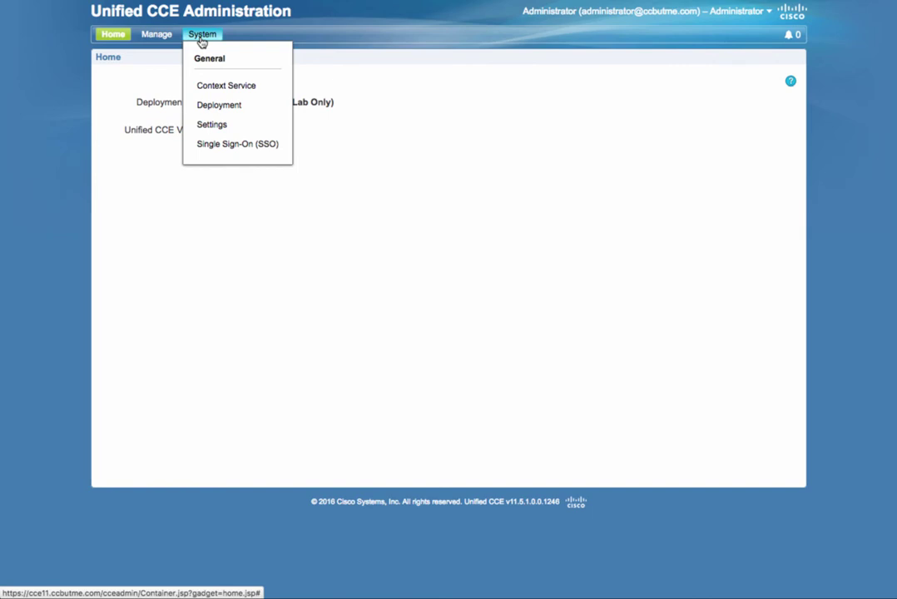
click(218, 107)
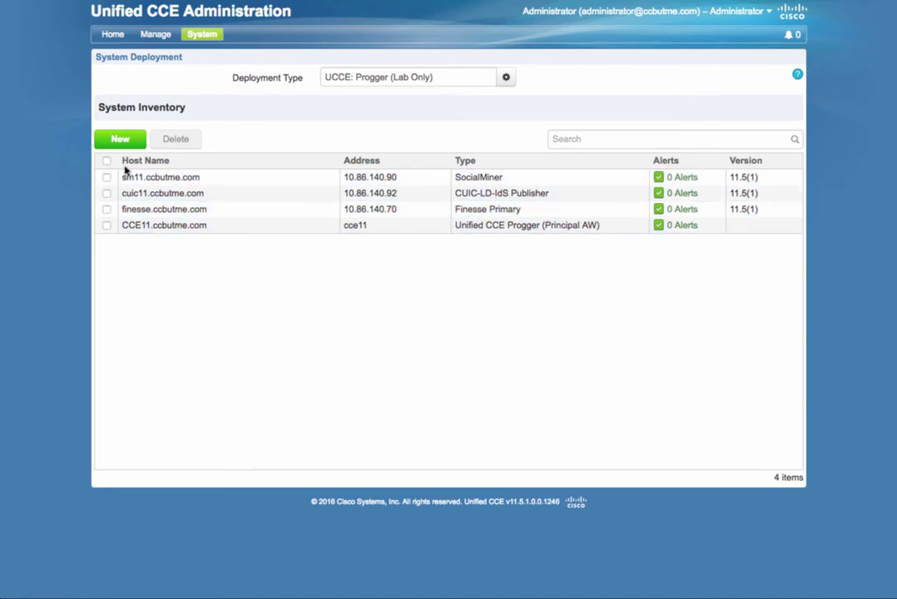
click(122, 139)
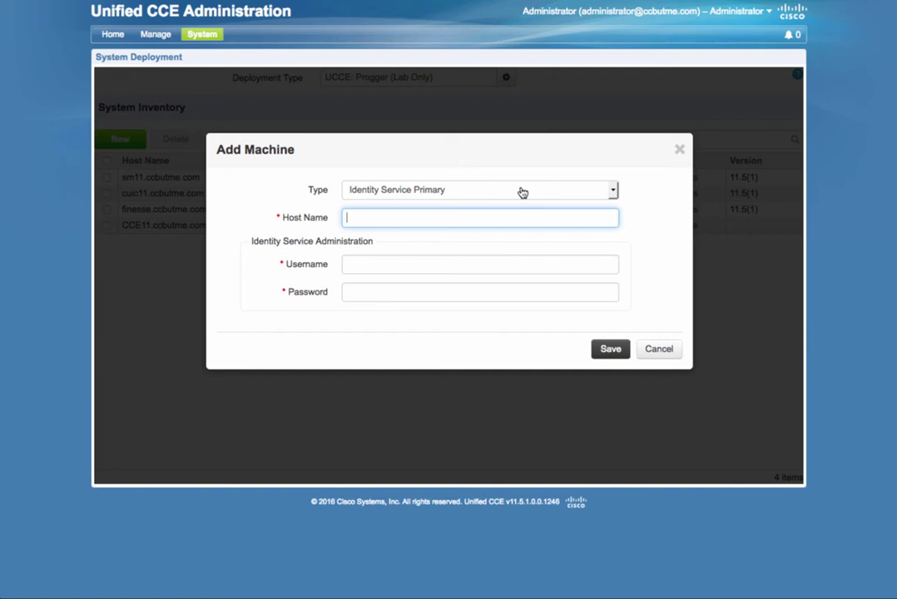
click(521, 192)
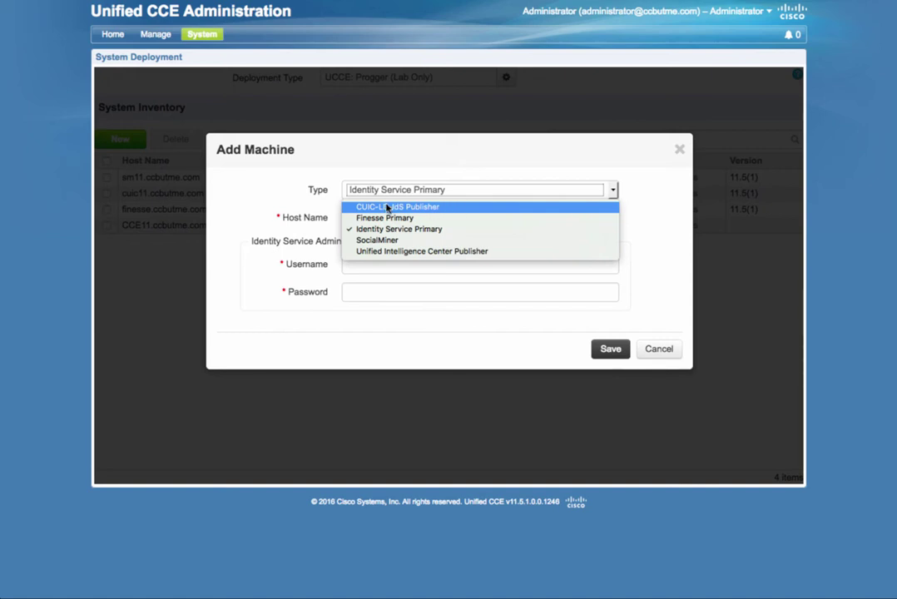
click(654, 254)
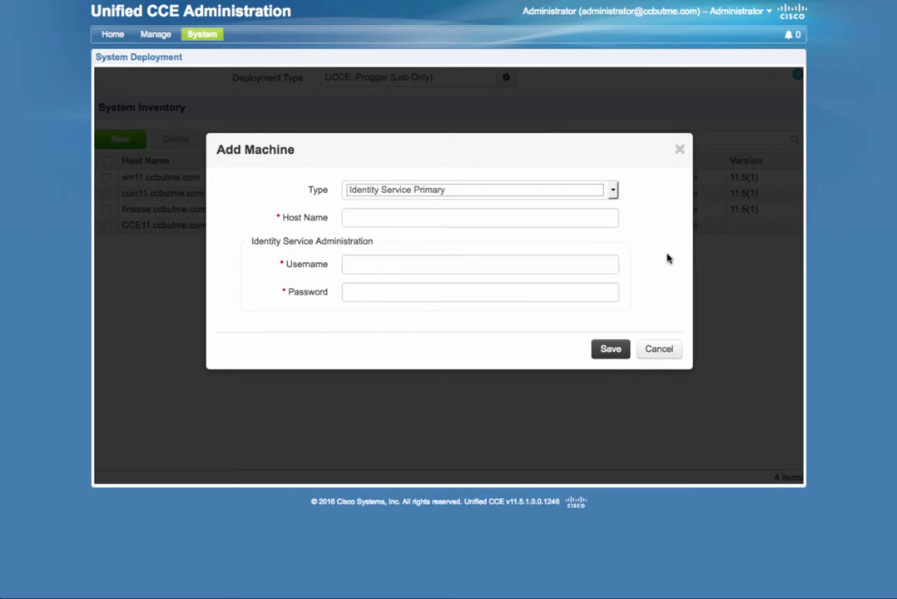
click(664, 349)
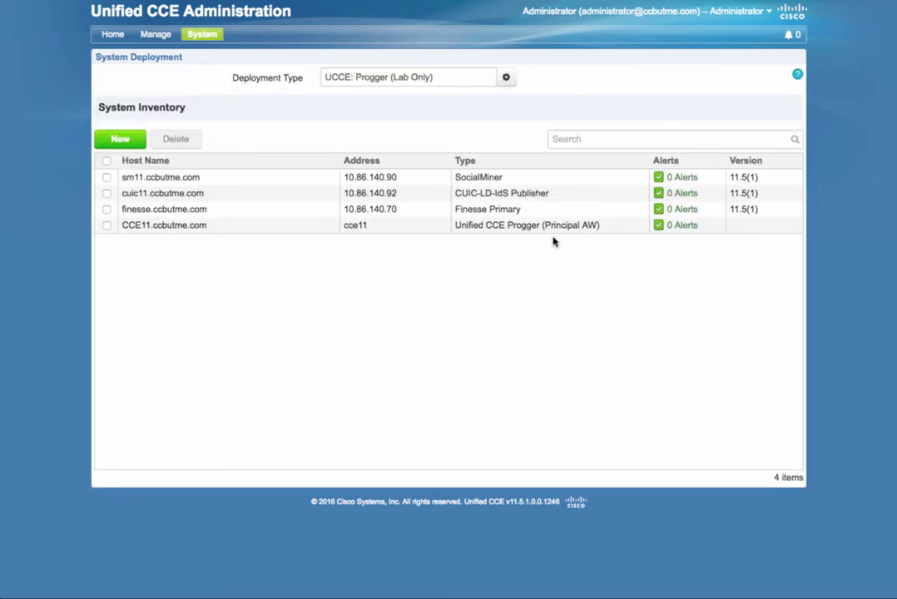
click(540, 194)
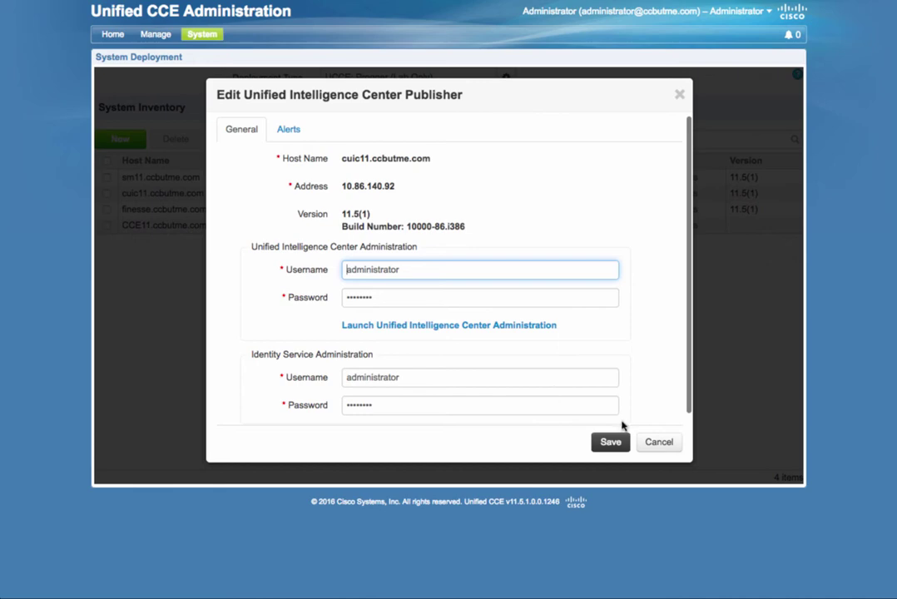
click(661, 441)
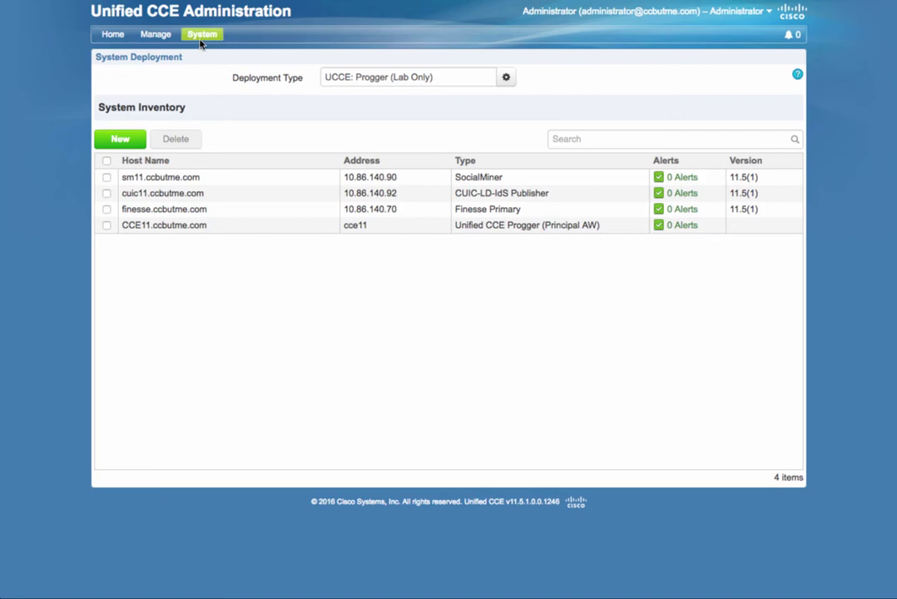
Step: Open the Single Sign-On page from the System menu, showing Global SSO Mode Hybrid
mouse_move(203, 38)
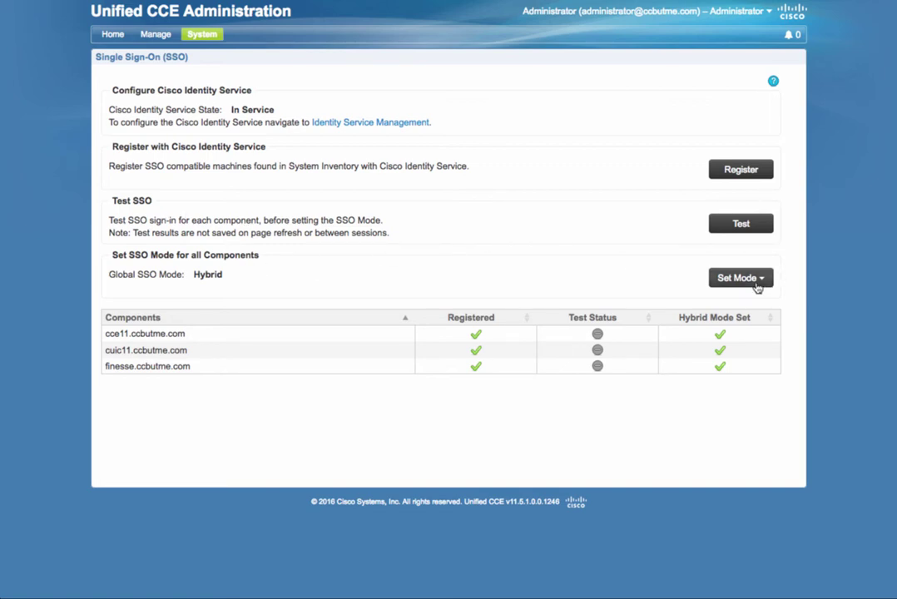
Step: Open Identity Service Management and sign in as administrator with the account password
click(385, 125)
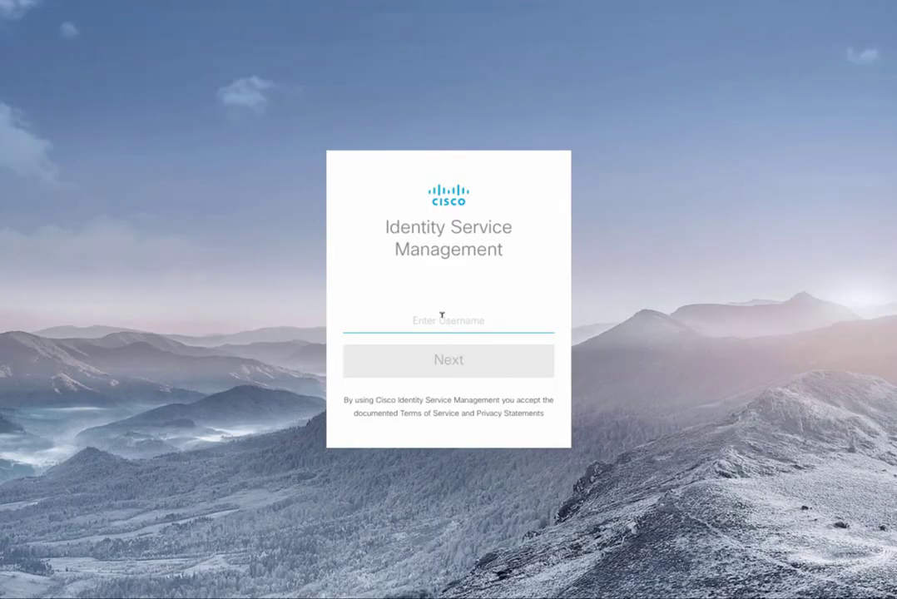
text(administr)
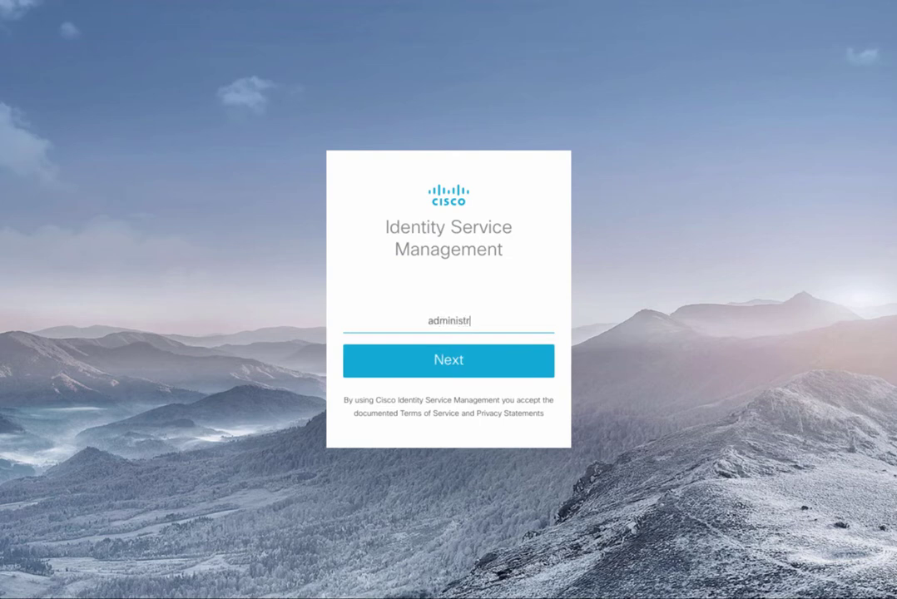
text(ator)
key(Return)
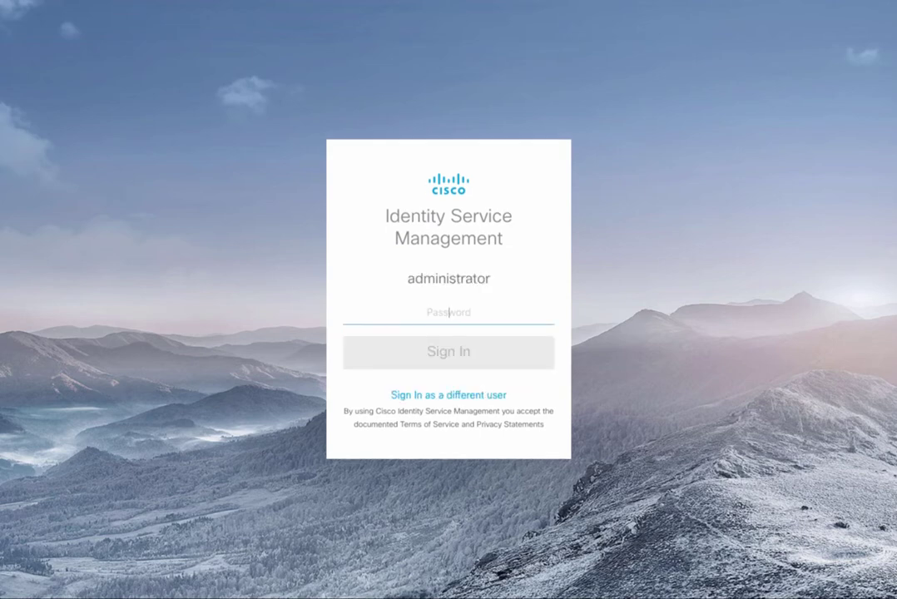
text(i)
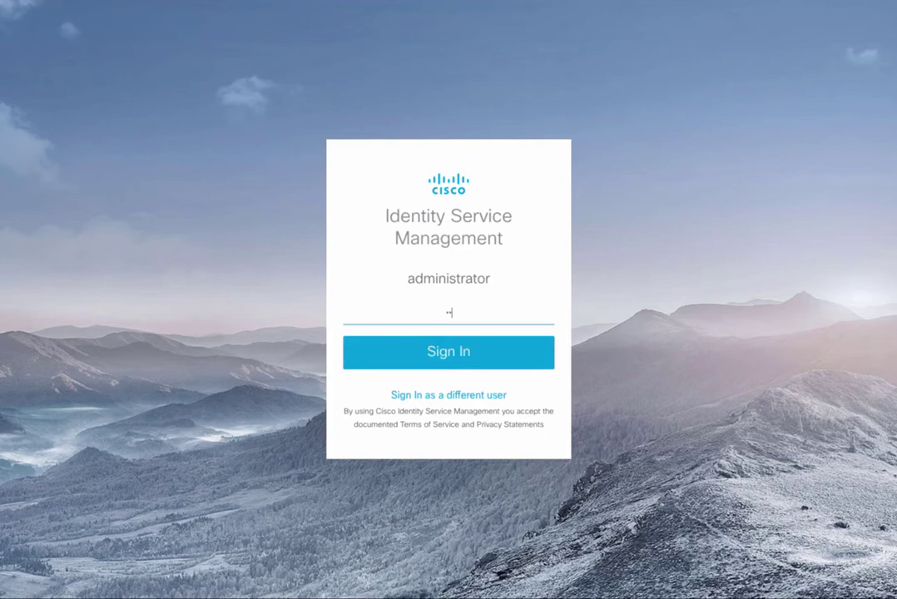
text(**********)
key(Return)
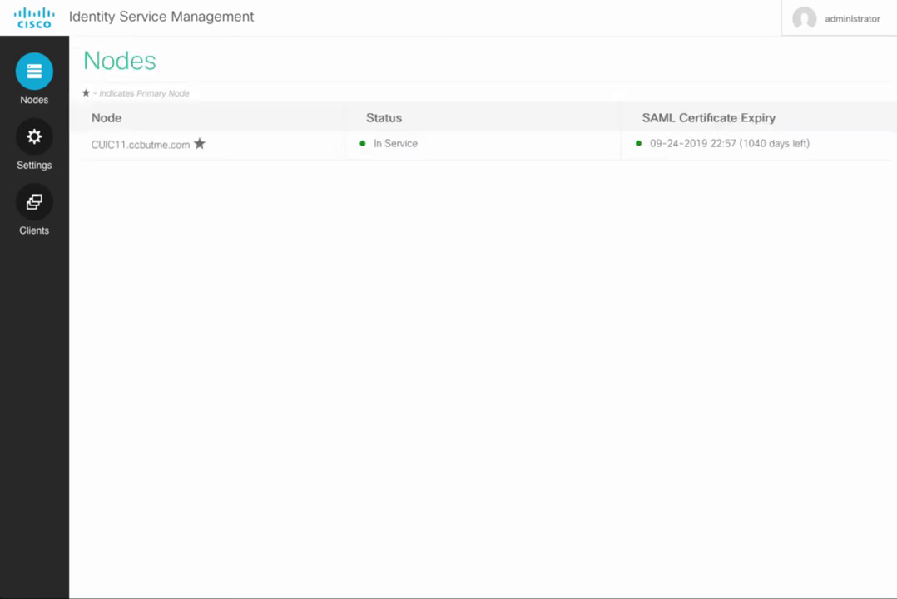
Step: Download the SAML SP metadata file sp.xml from the IdS Trust settings, then dismiss the download prompt
click(37, 140)
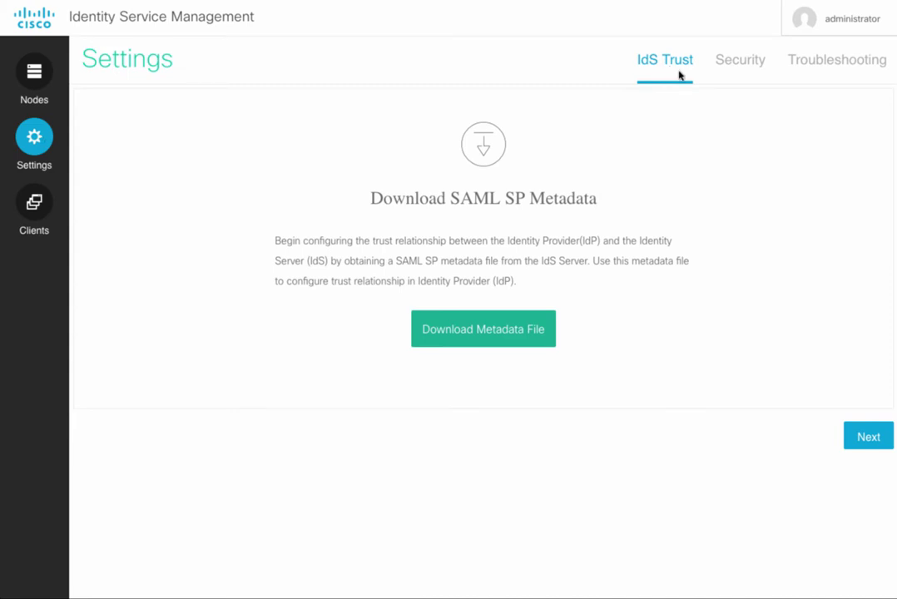
click(499, 342)
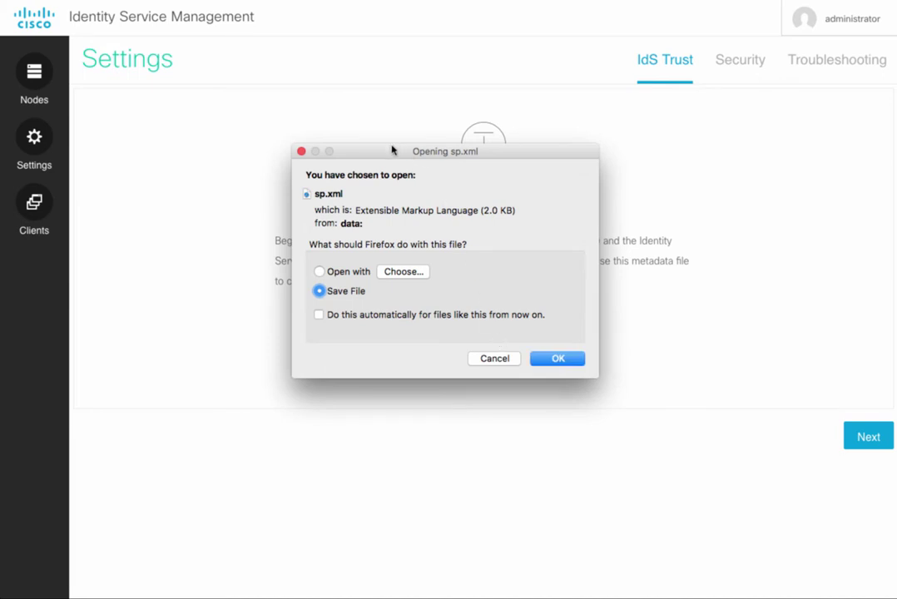
drag(392, 152, 387, 106)
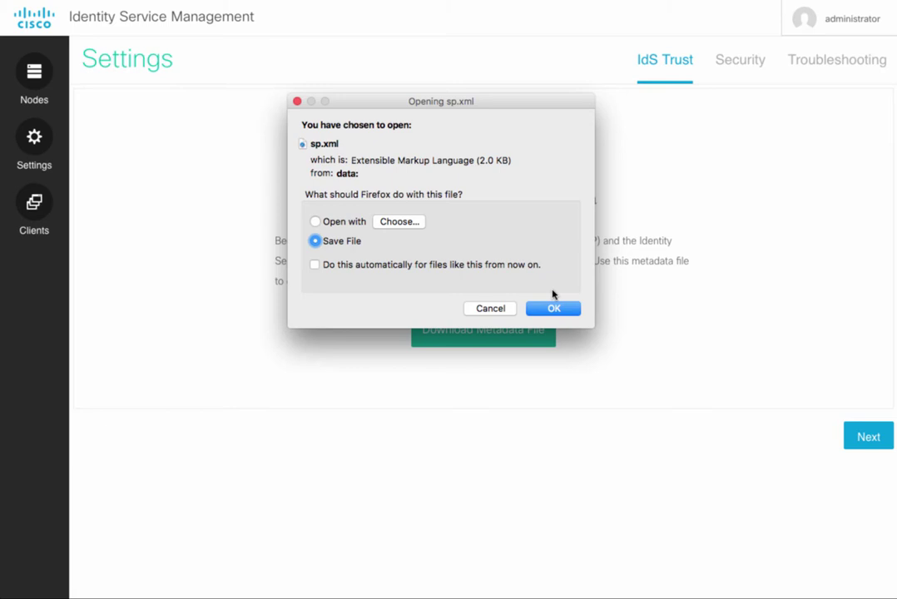
click(489, 309)
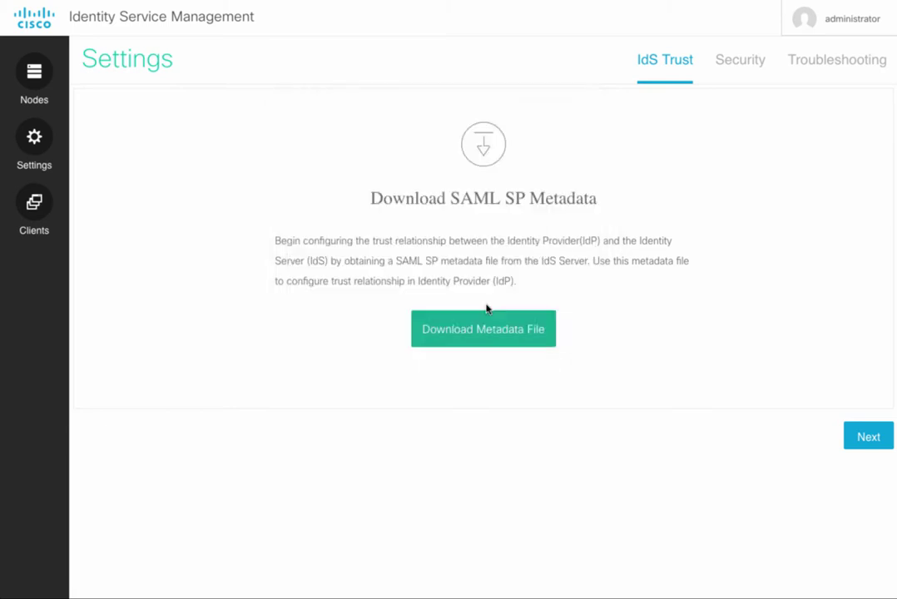
Step: Advance to the Upload IdP Metadata step and cancel the file browser without choosing a file
click(869, 437)
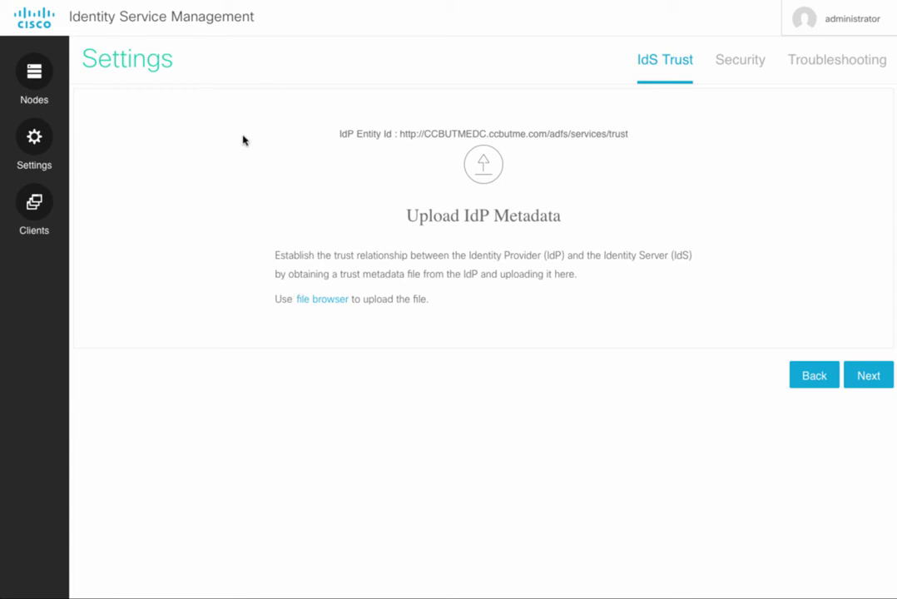
click(334, 301)
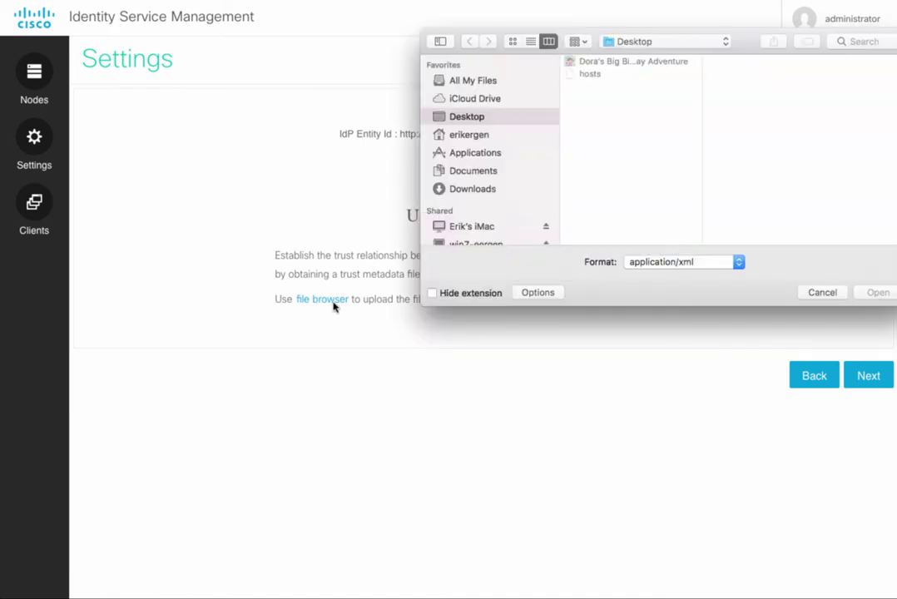
click(821, 293)
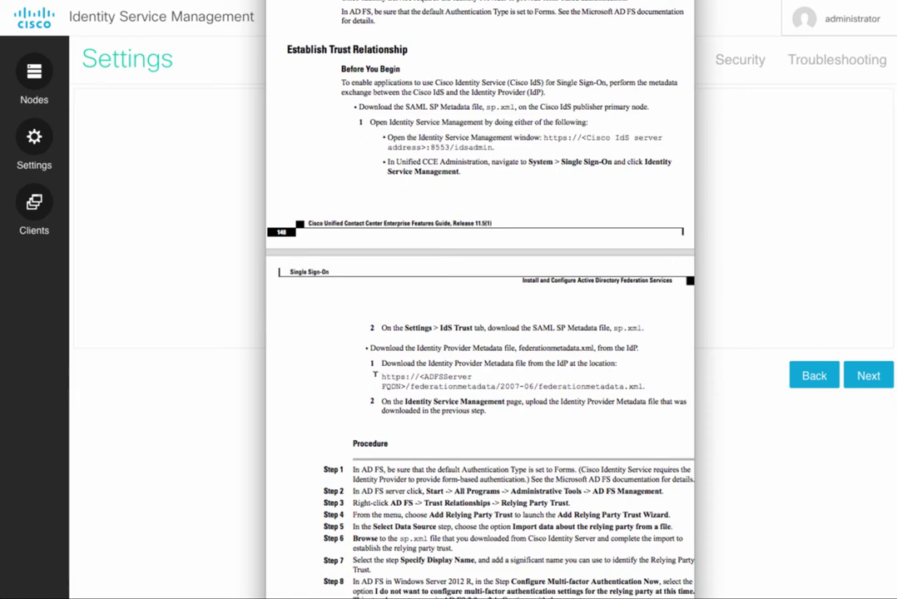
Step: Review the federationmetadata.xml URL in the guide, dismiss the alert, and advance IdS Trust to Test SSO Setup
drag(384, 376, 646, 388)
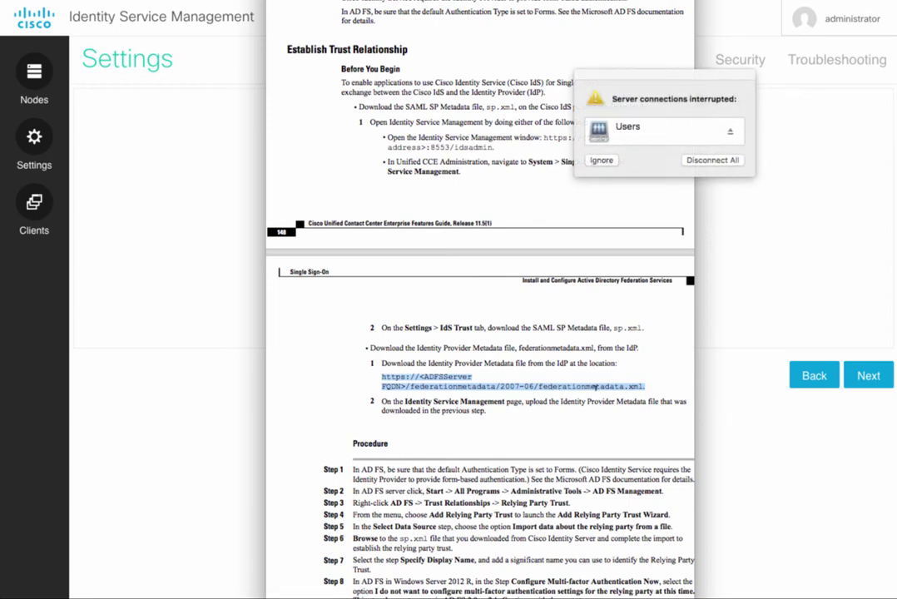
click(608, 163)
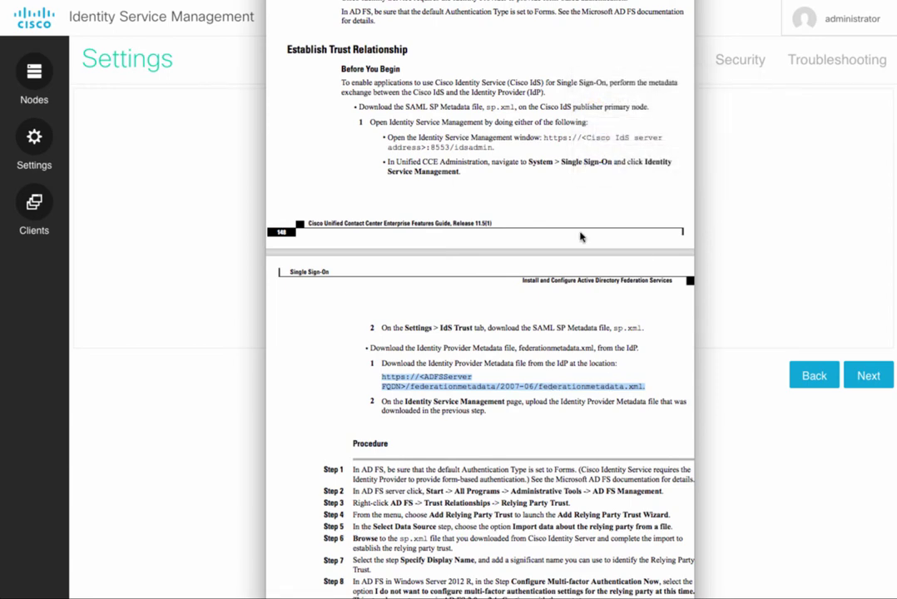
click(562, 385)
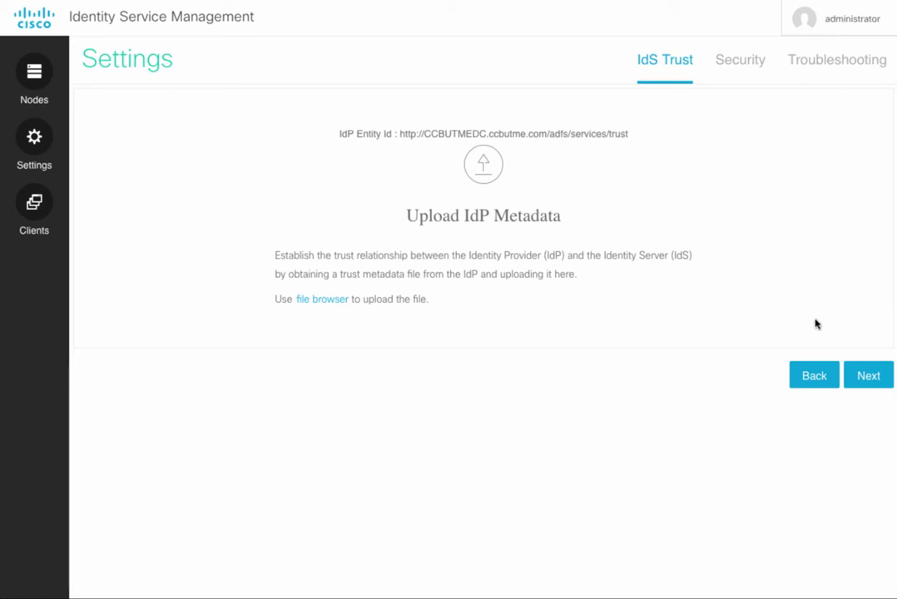
click(869, 375)
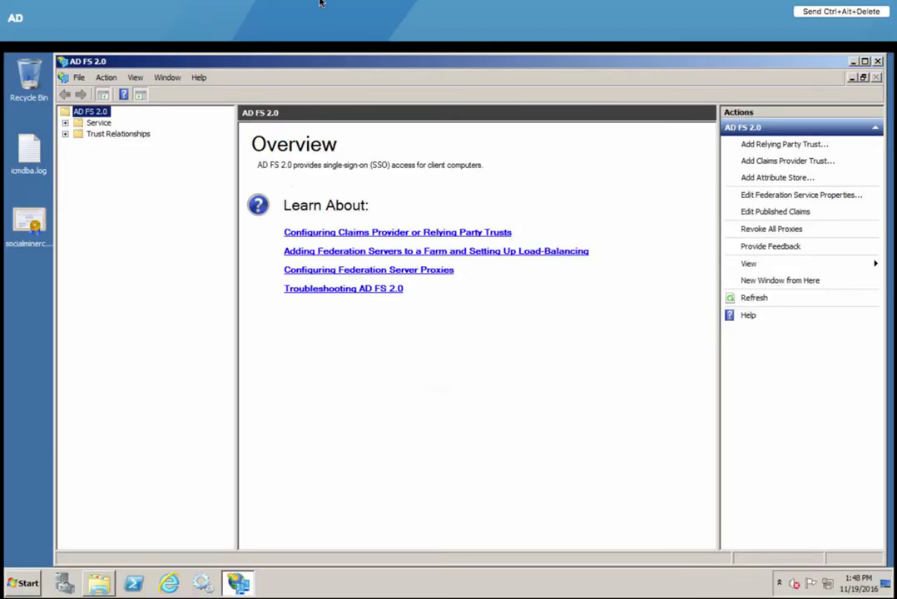
Step: Resize and reposition the AD FS 2.0 window, then start the Add Relying Party Trust wizard
drag(336, 70, 278, 67)
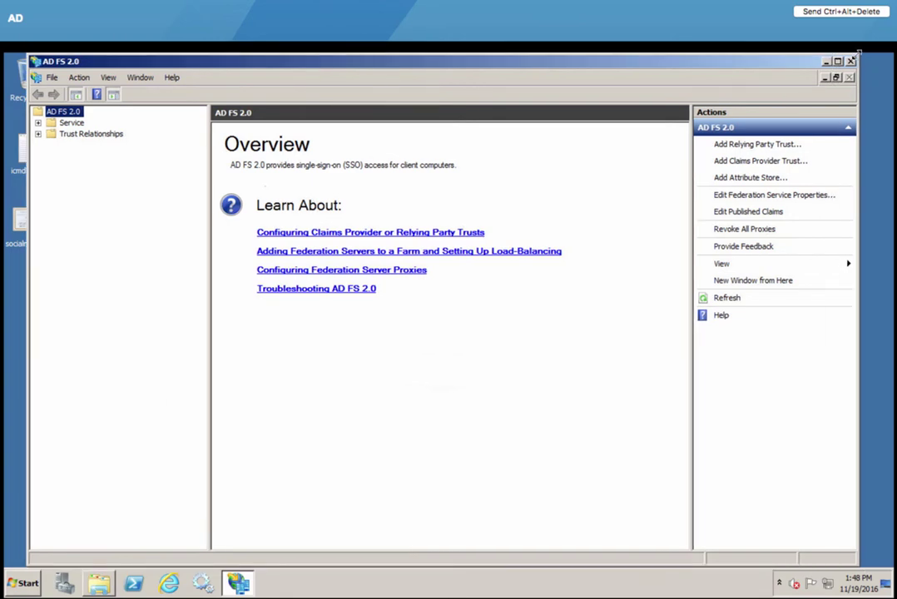
drag(858, 55, 808, 98)
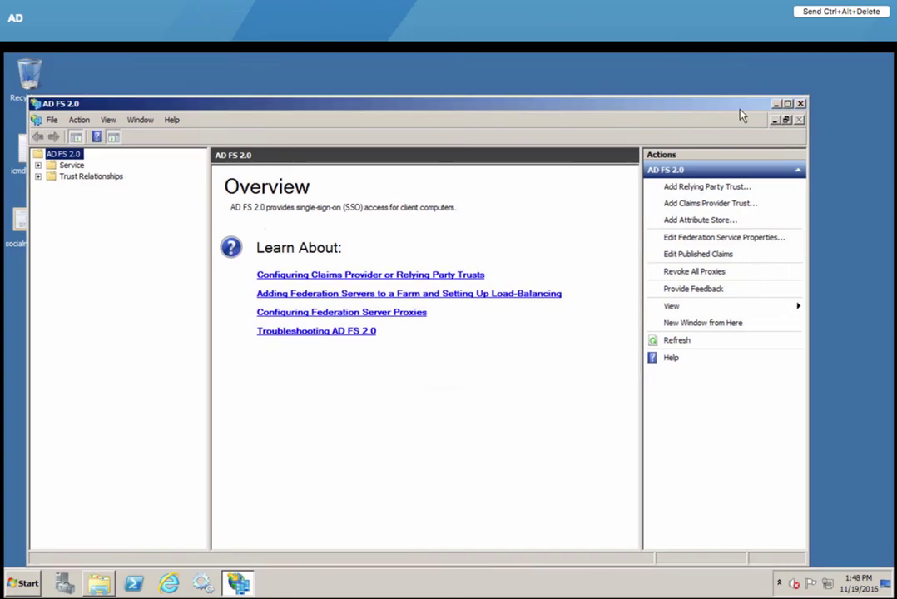
drag(737, 107, 754, 82)
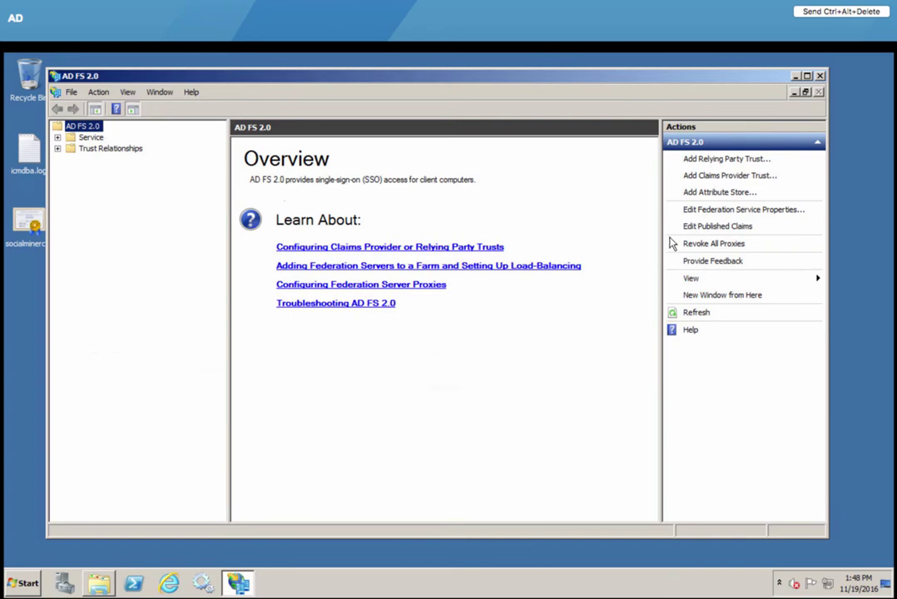
click(725, 158)
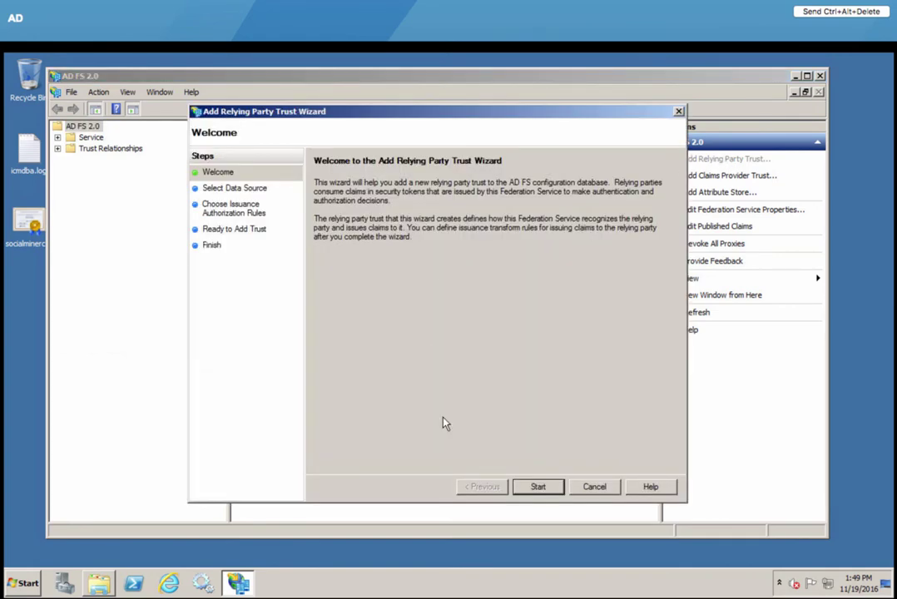
Step: Start the Add Relying Party Trust wizard, pick import from a file, then cancel it
click(537, 488)
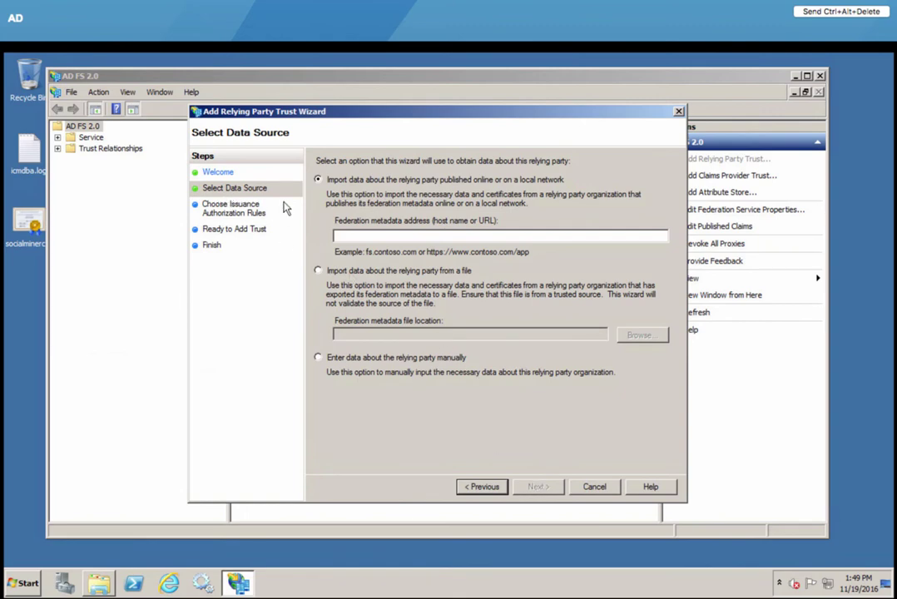
click(352, 275)
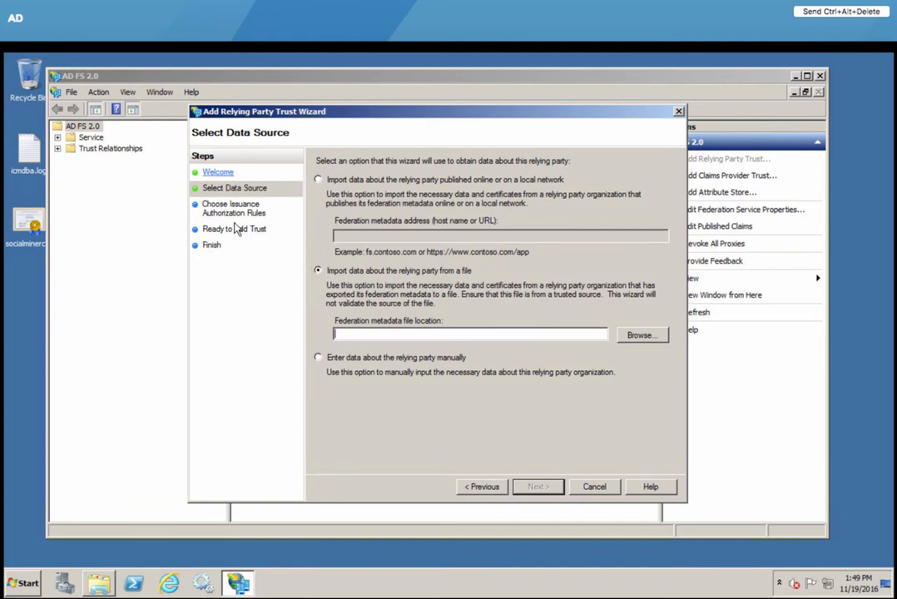
click(612, 491)
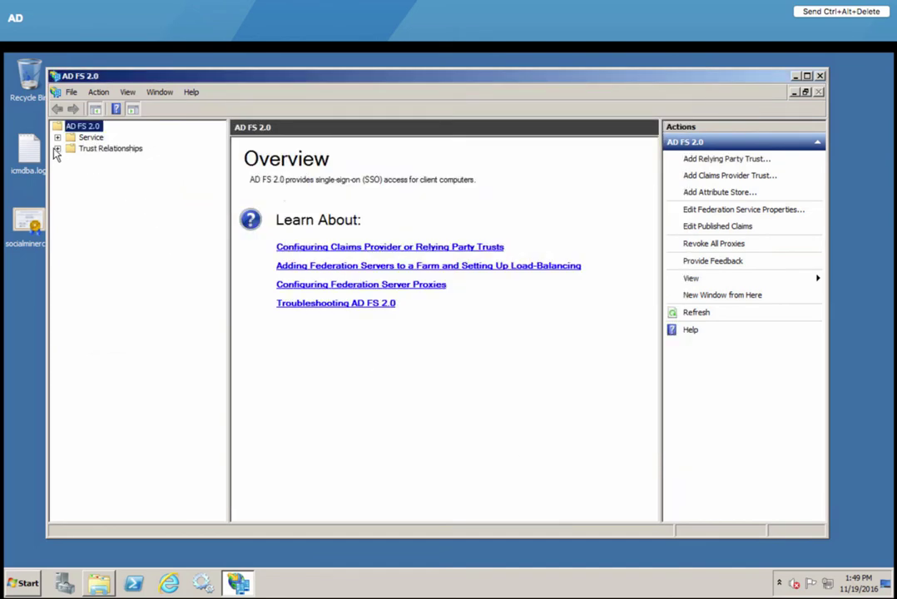
Step: Open the properties of the cuic11.ccbutme.com trust under Relying Party Trusts
click(58, 149)
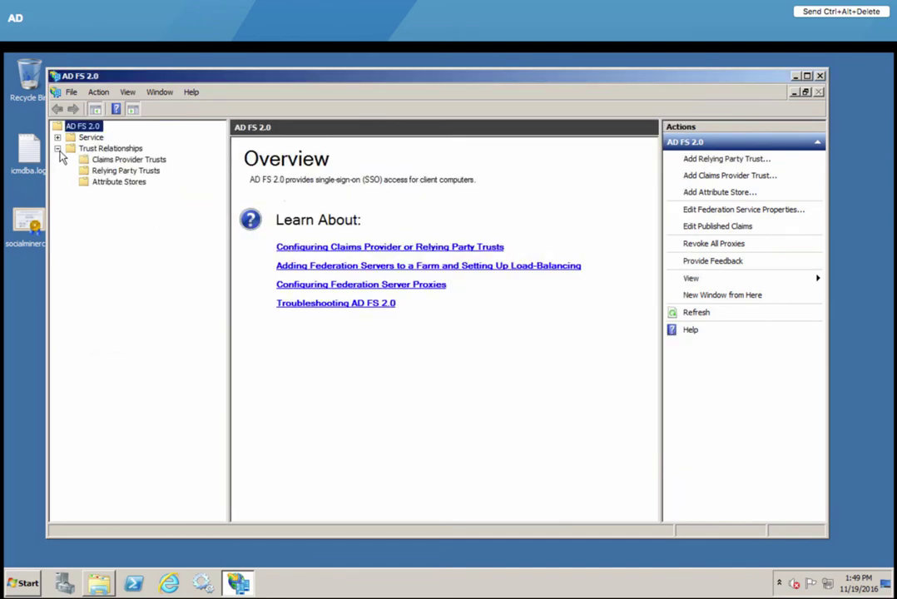
click(115, 171)
click(292, 158)
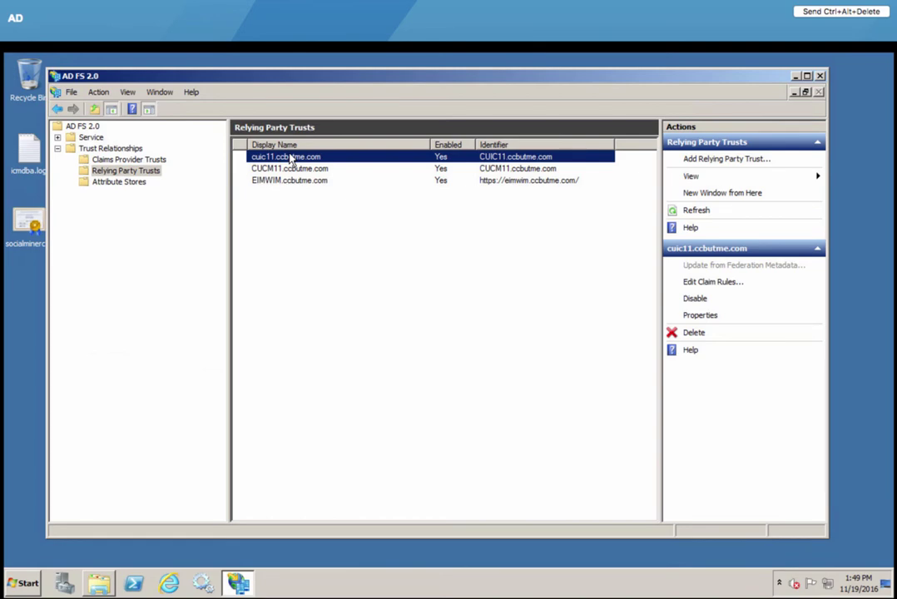
double_click(291, 158)
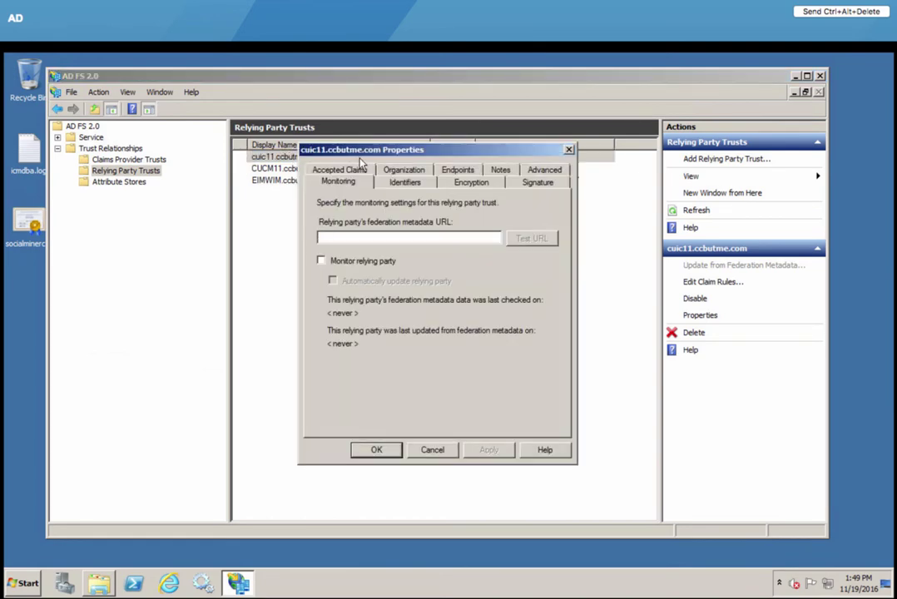
drag(412, 158, 448, 174)
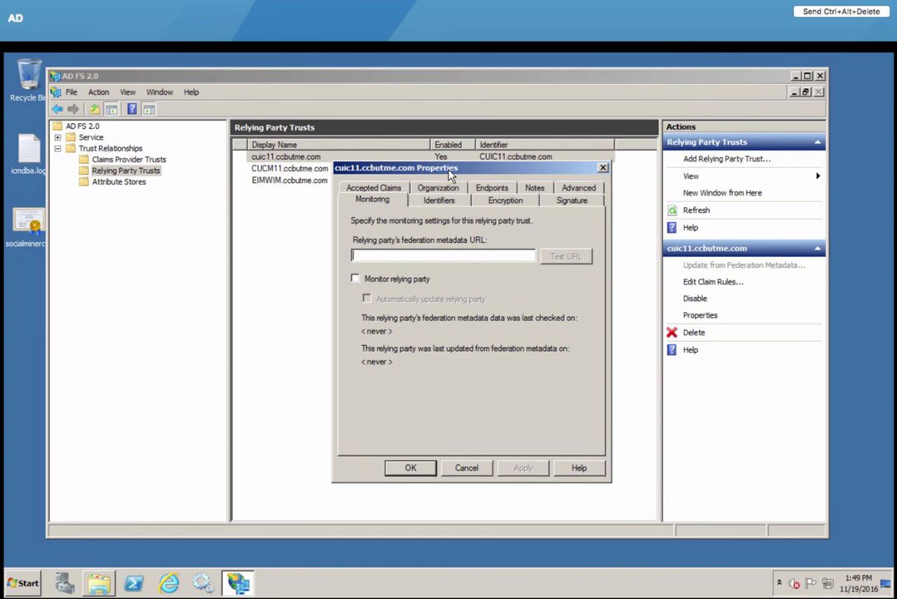
Step: Review the trust's identifiers and keep SHA-1 as its hash algorithm, closing without changes
click(441, 202)
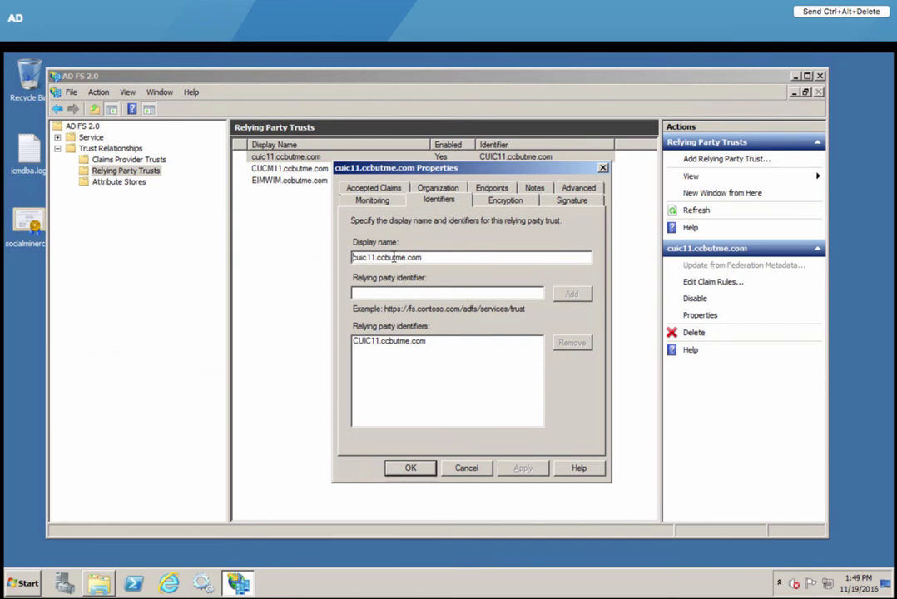
drag(394, 259, 353, 258)
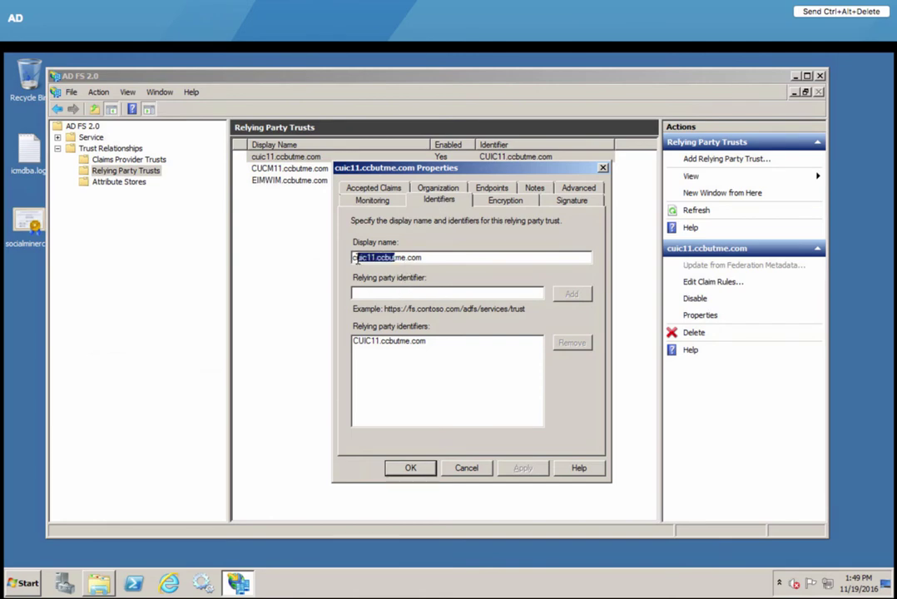
click(367, 349)
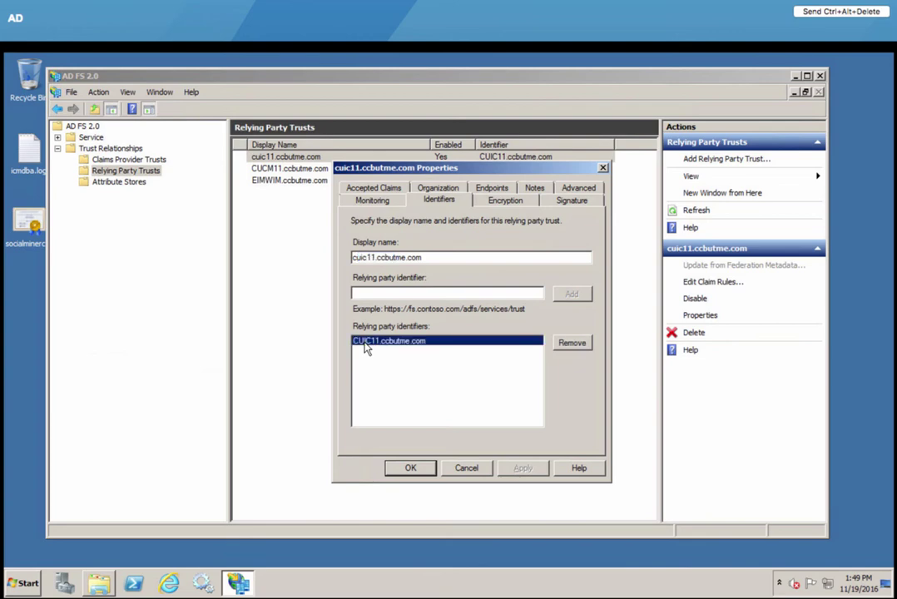
click(583, 188)
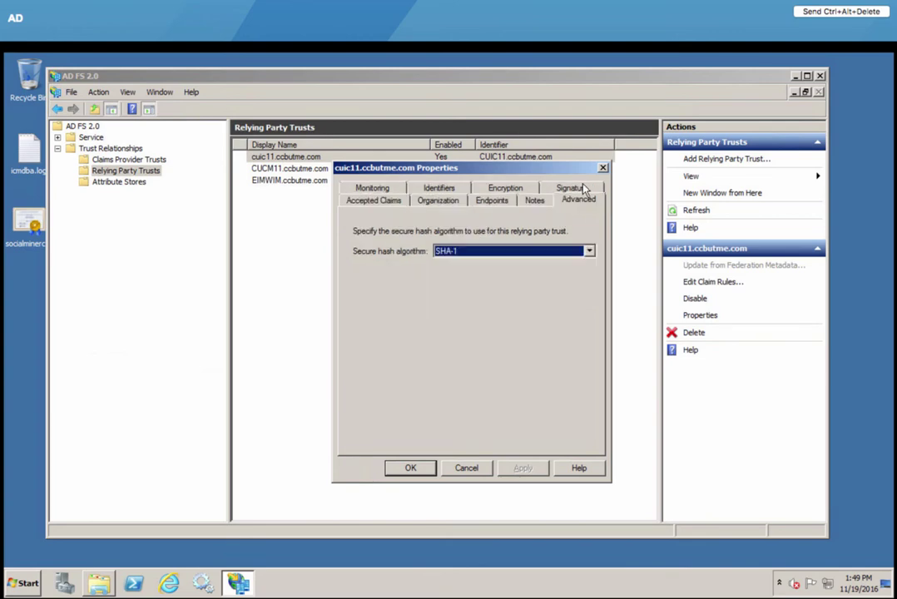
click(555, 250)
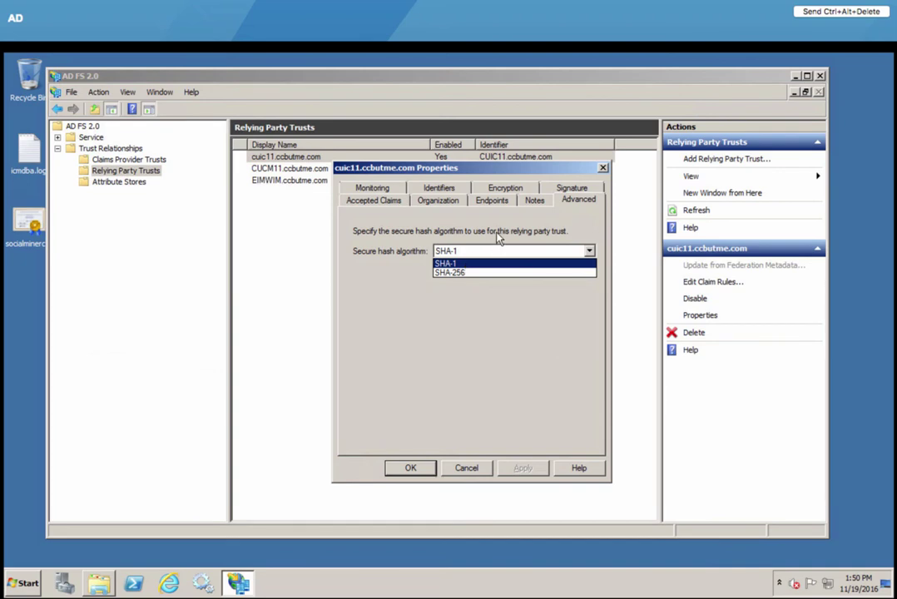
click(499, 239)
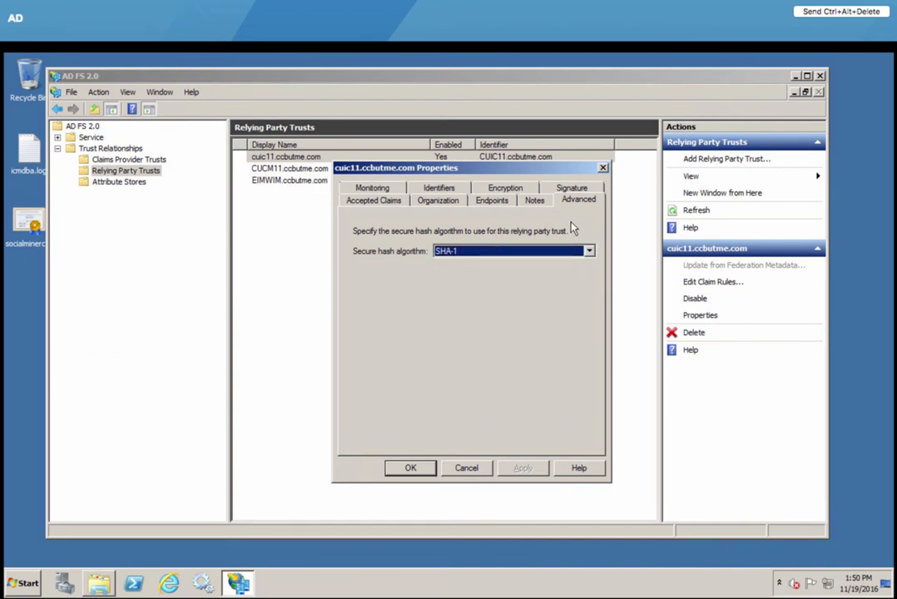
click(589, 251)
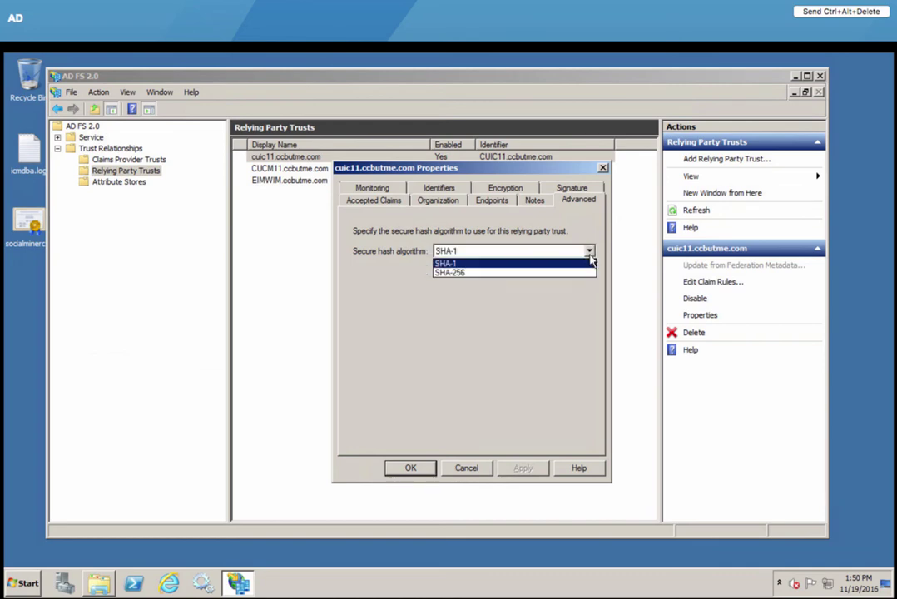
click(564, 311)
click(465, 468)
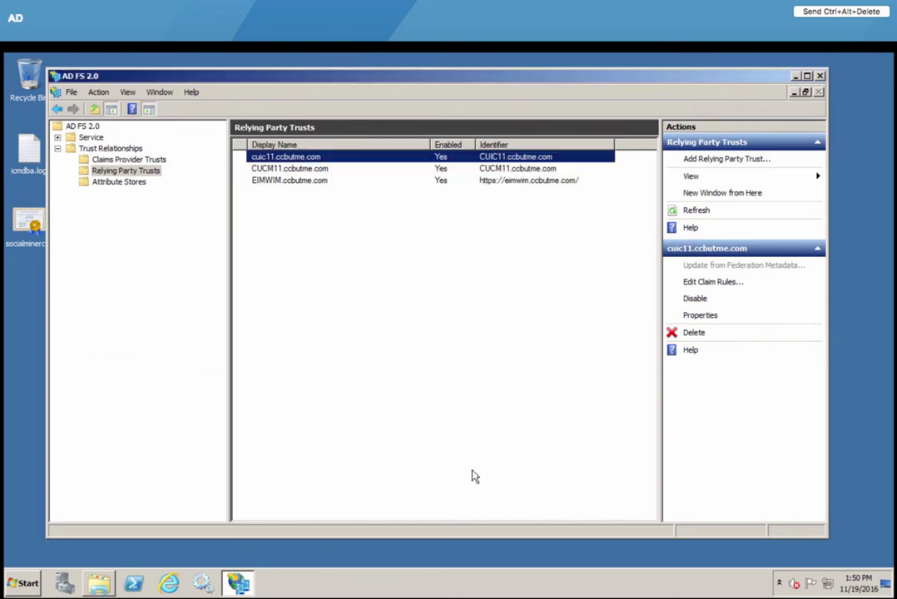
Step: Open cuic11.ccbutme.com claim rules and inspect the NameID rule's uid and user_principal mappings unchanged
right_click(377, 160)
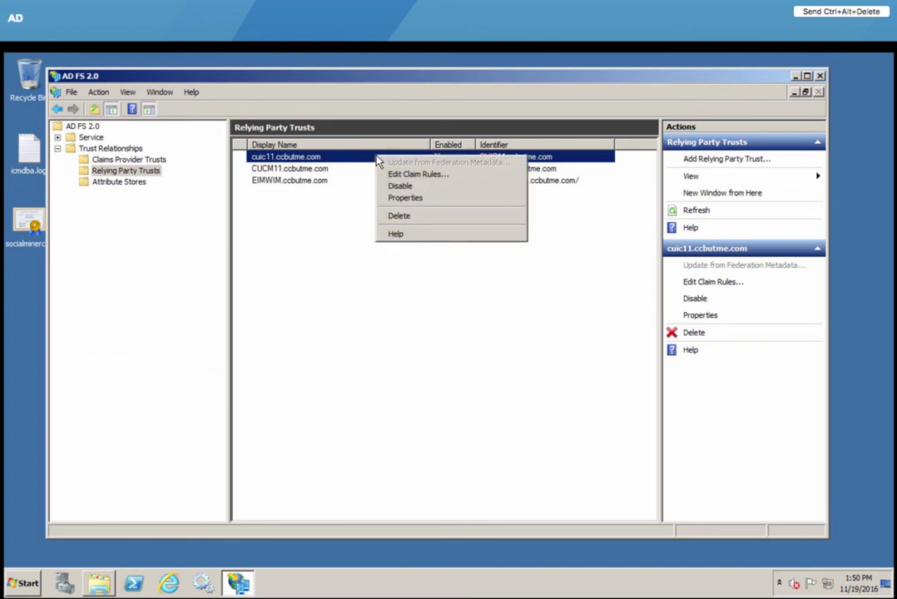
click(399, 175)
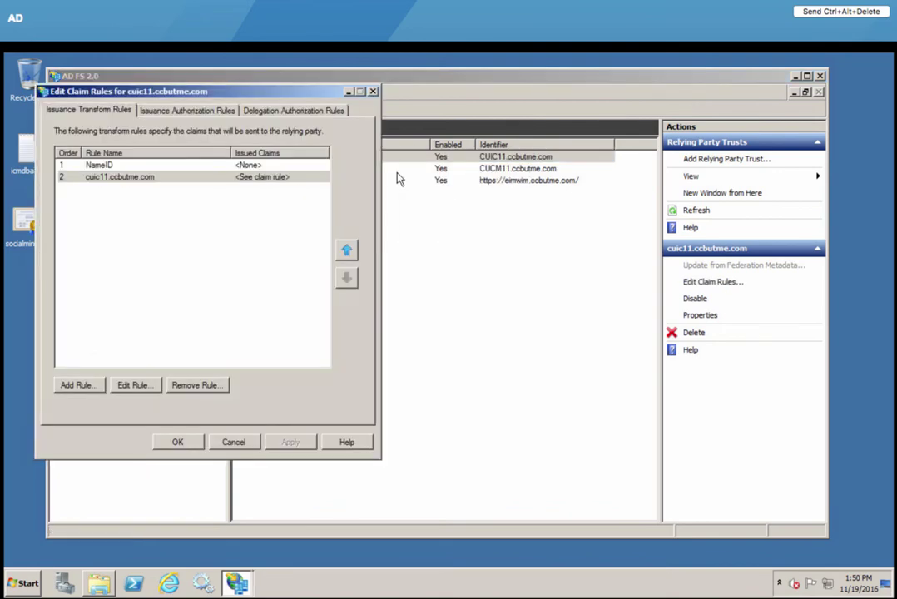
drag(247, 95, 529, 107)
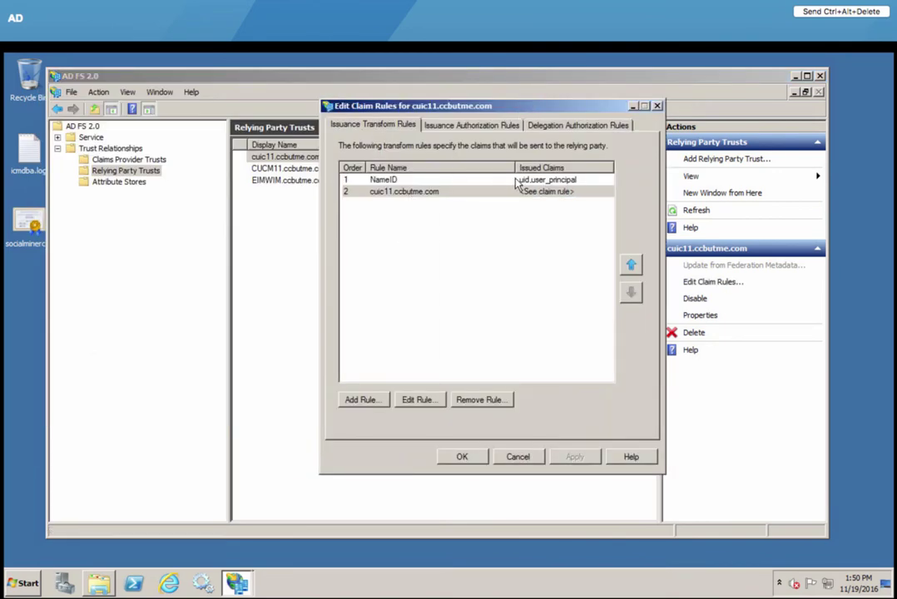
click(426, 181)
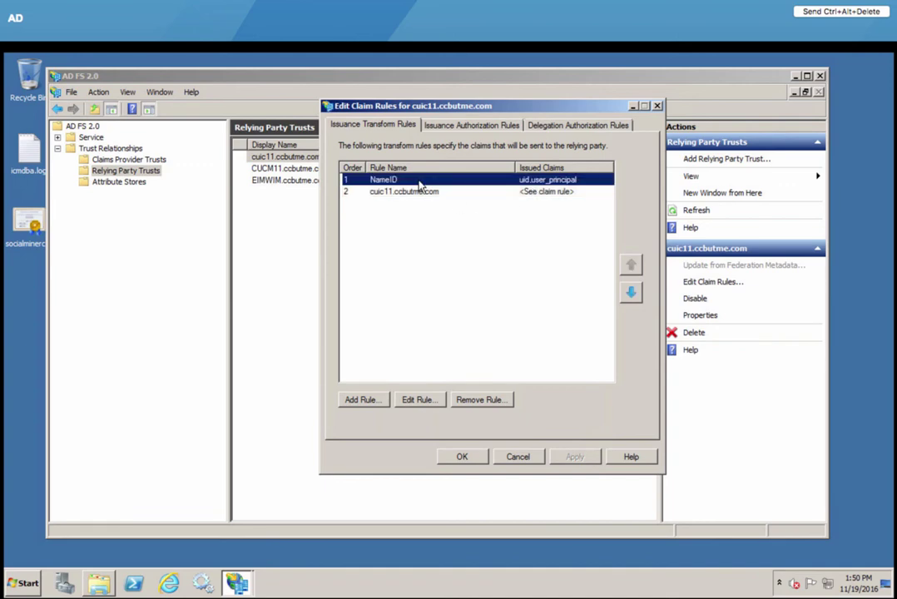
click(418, 400)
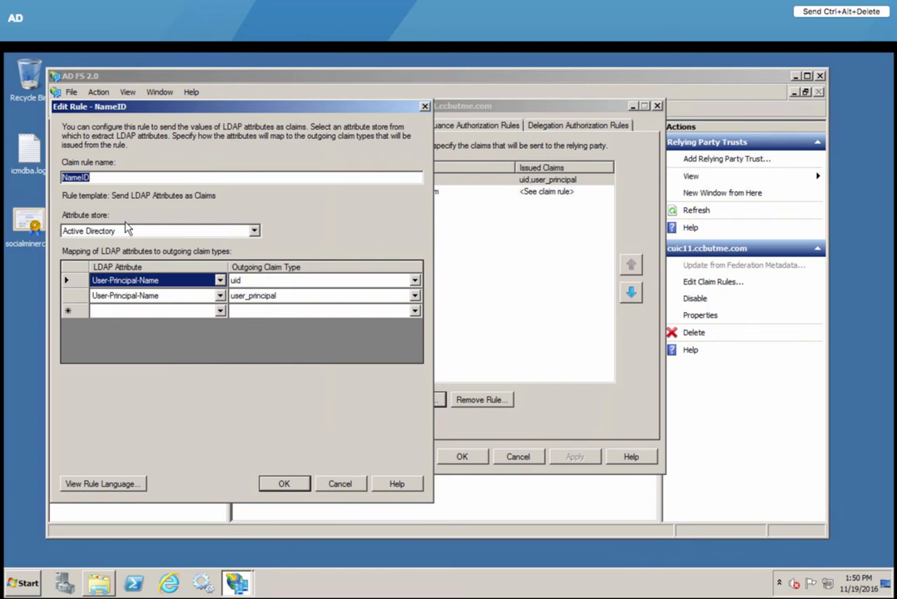
click(104, 177)
click(340, 485)
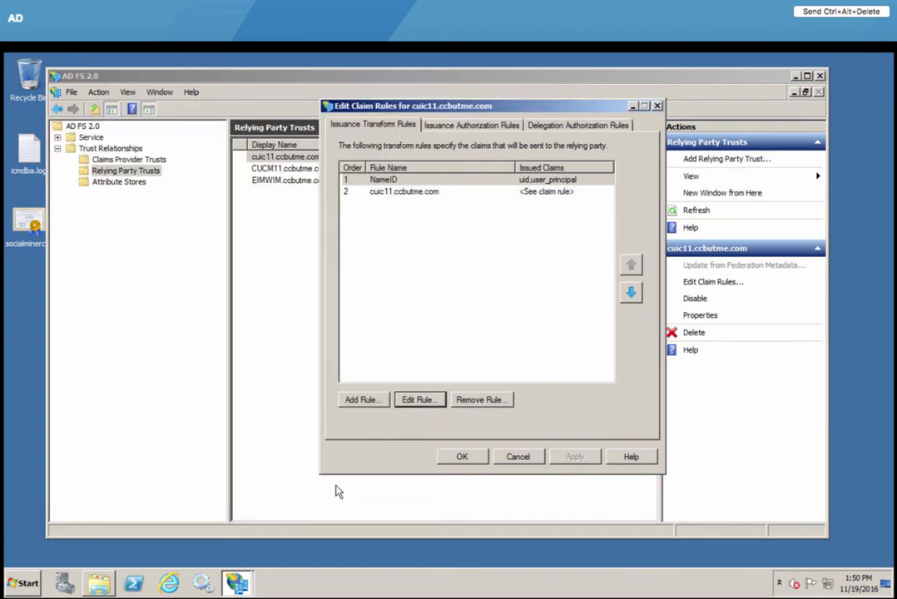
Step: Inspect the cuic11.ccbutme.com custom claim rule, then close it and the claim rules without changes
click(423, 193)
click(417, 400)
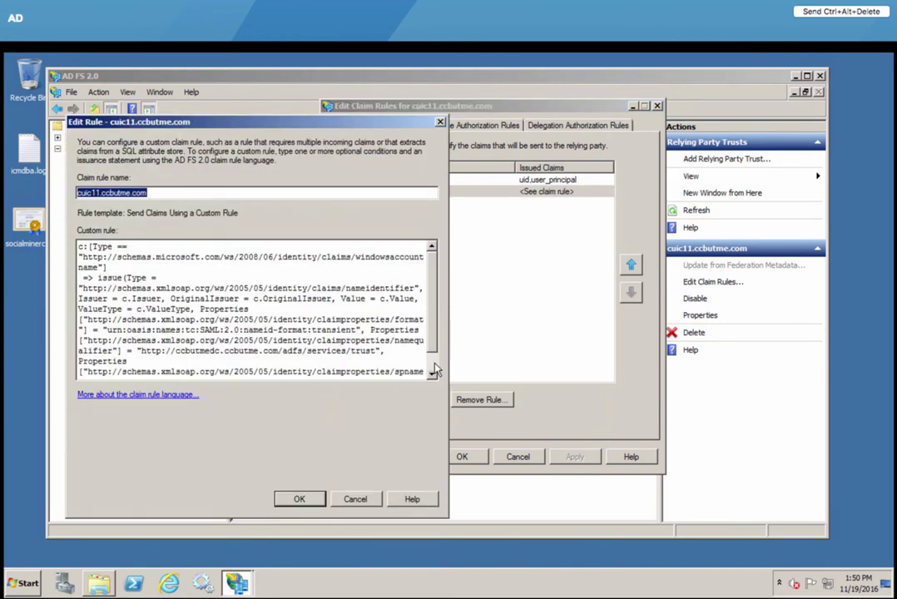
scroll(434, 369, down, 1)
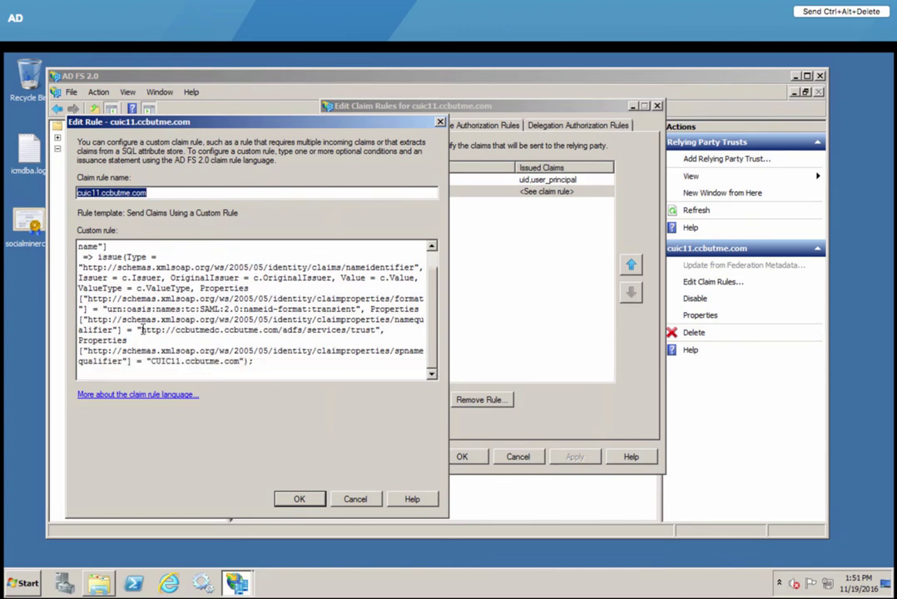
drag(141, 330, 279, 330)
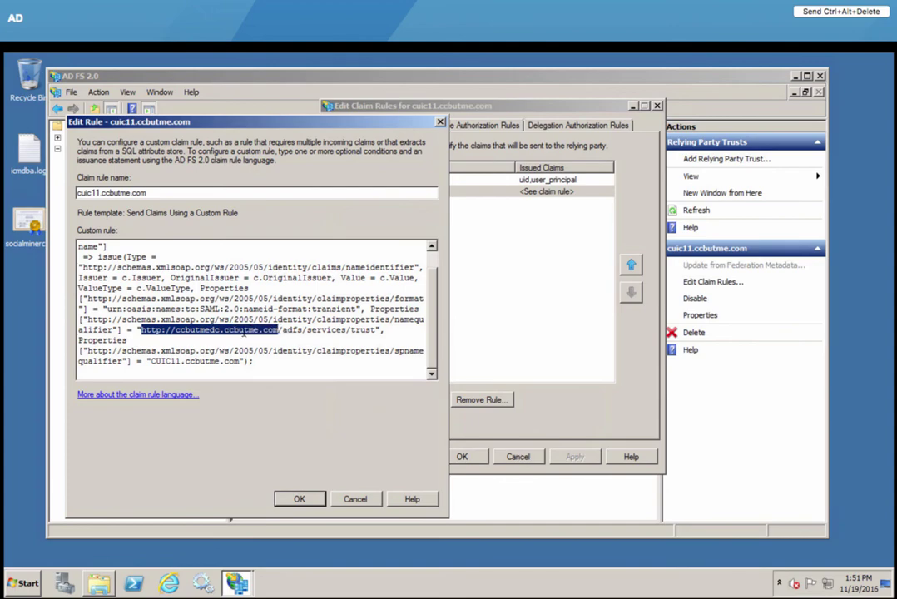
click(358, 501)
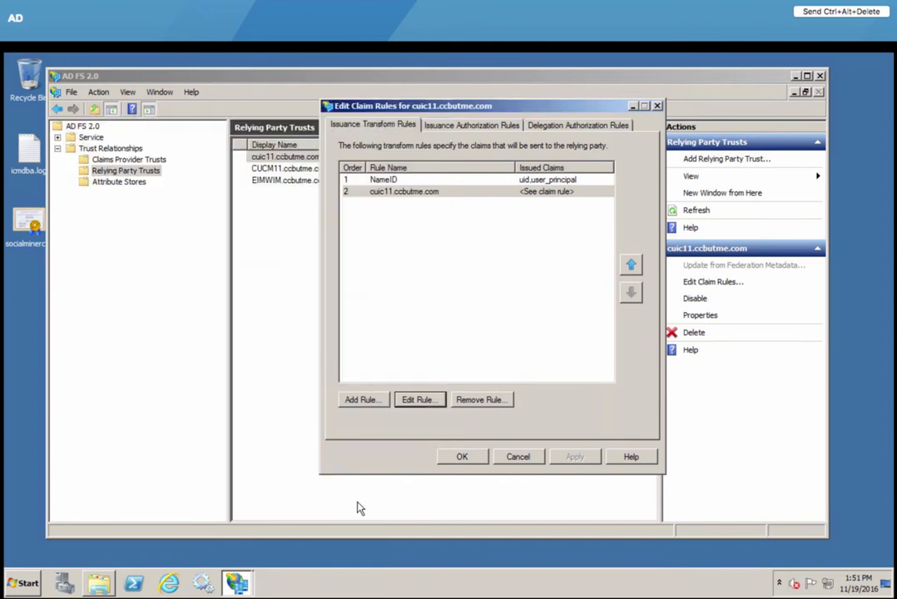
click(519, 458)
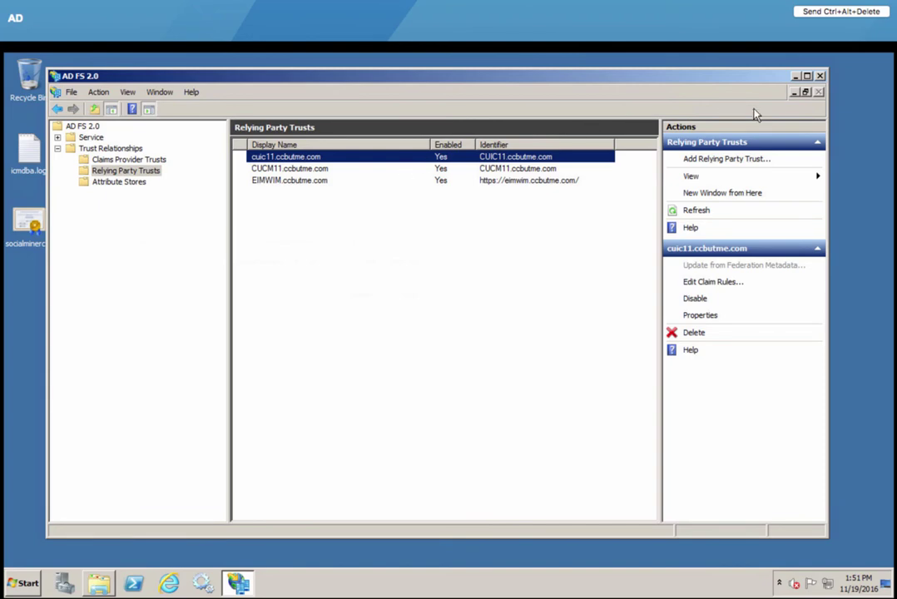
Step: Minimize AD FS and run the SSO test, passing for cce11, cuic11 and finesse
click(795, 76)
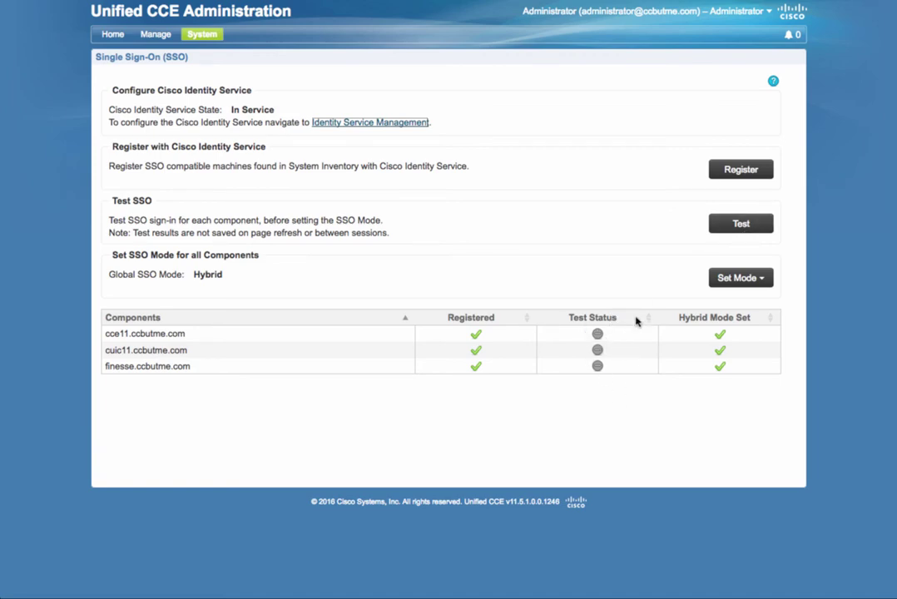
click(740, 224)
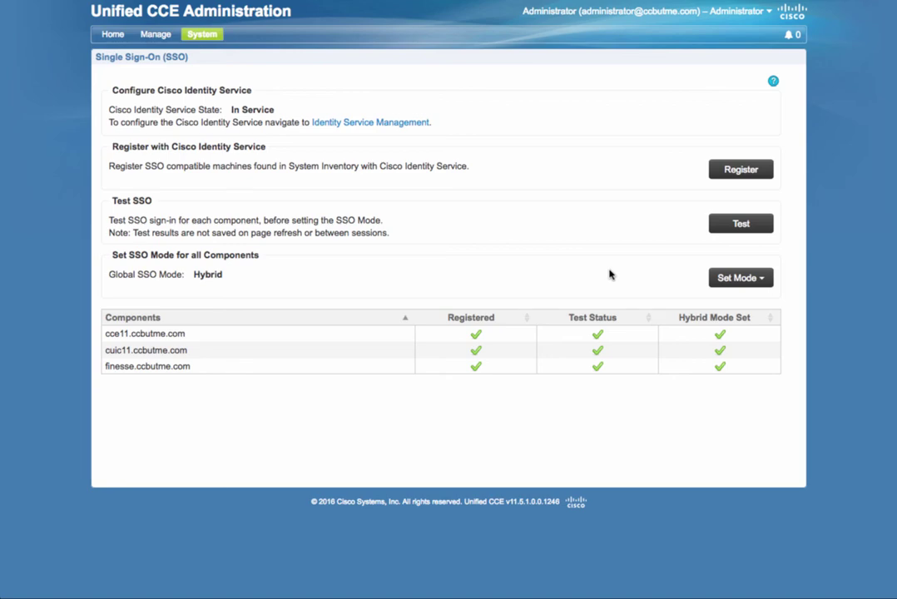
Step: Show the Set Mode list with Non-SSO, Hybrid and SSO options
click(764, 282)
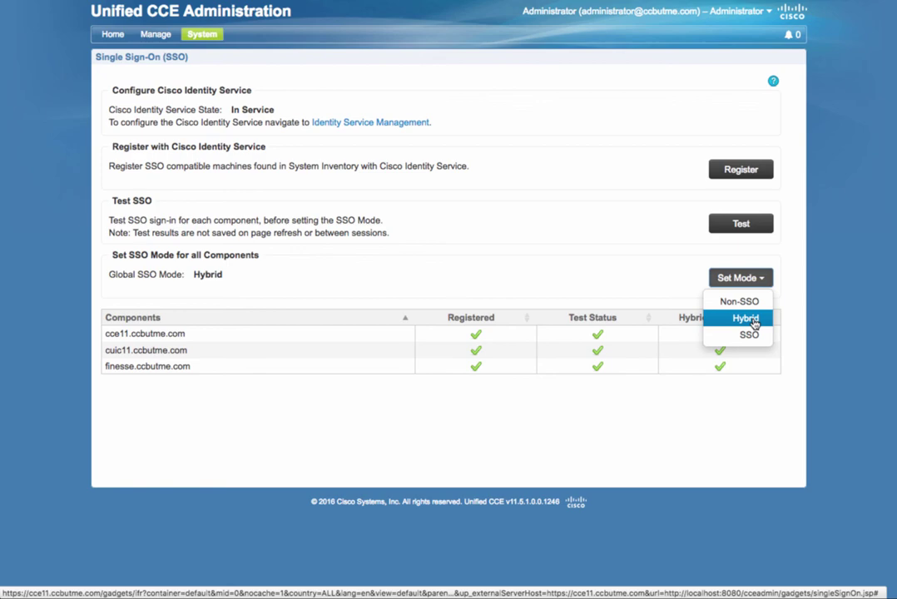
Step: Dismiss the SSO mode list, leaving the global mode at Hybrid
click(766, 416)
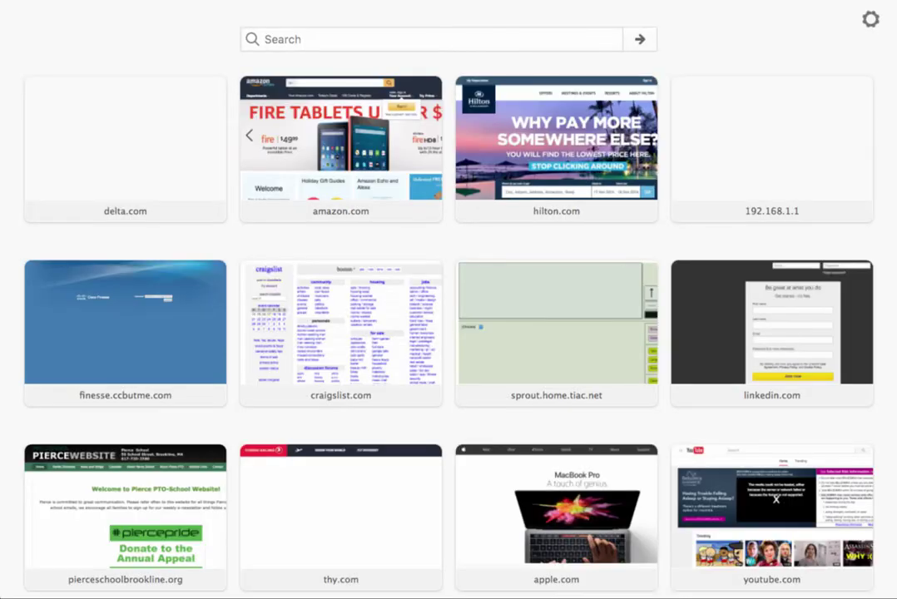
Step: Open the Cisco Finesse sign-in page and submit the agent's username
click(119, 353)
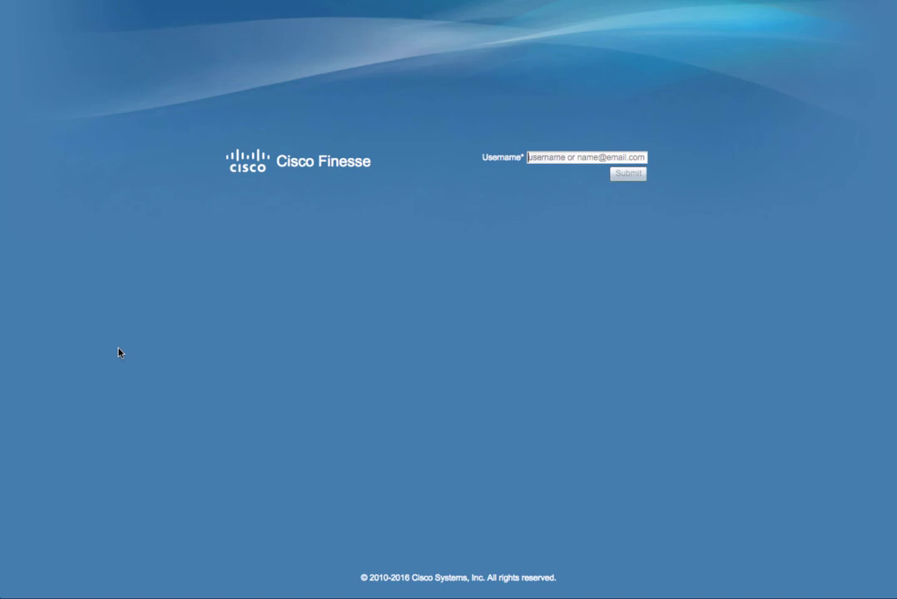
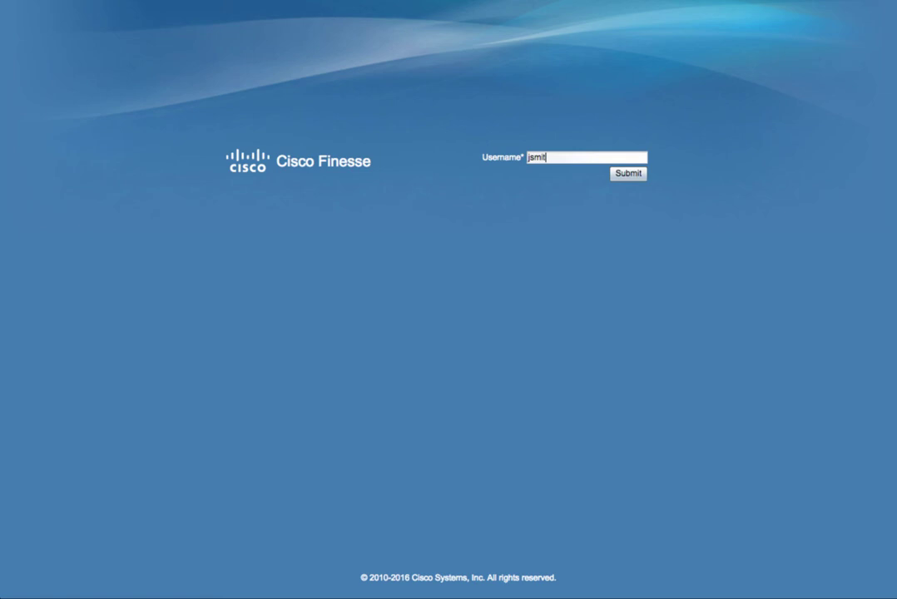
key(Return)
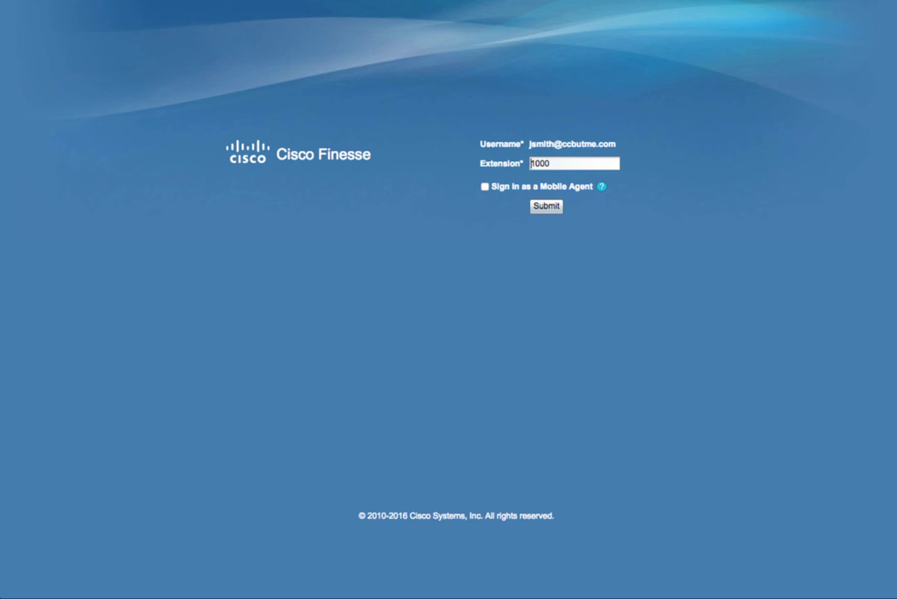
Step: Sign the agent in at extension 1000, check the ECE gadget and reload Social Media
click(547, 206)
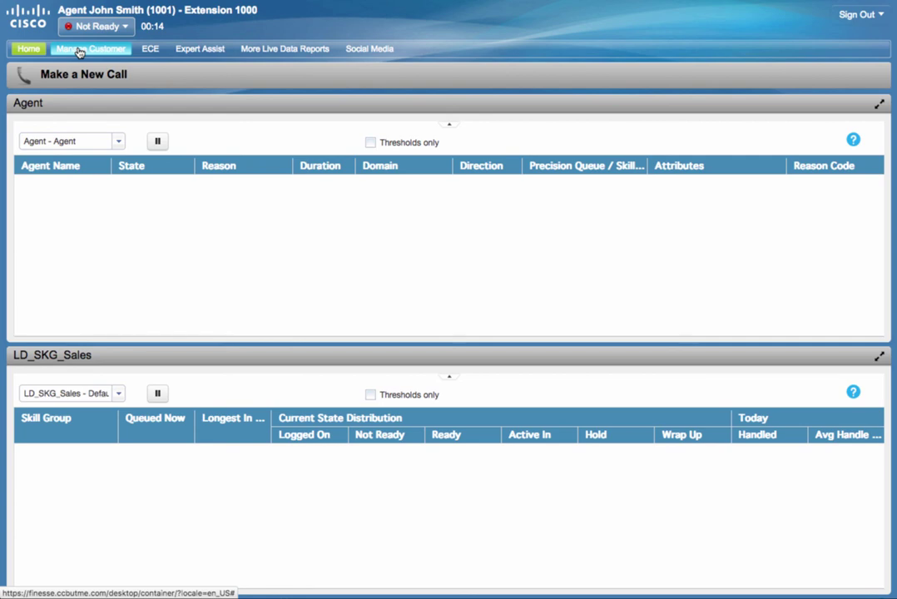
click(150, 50)
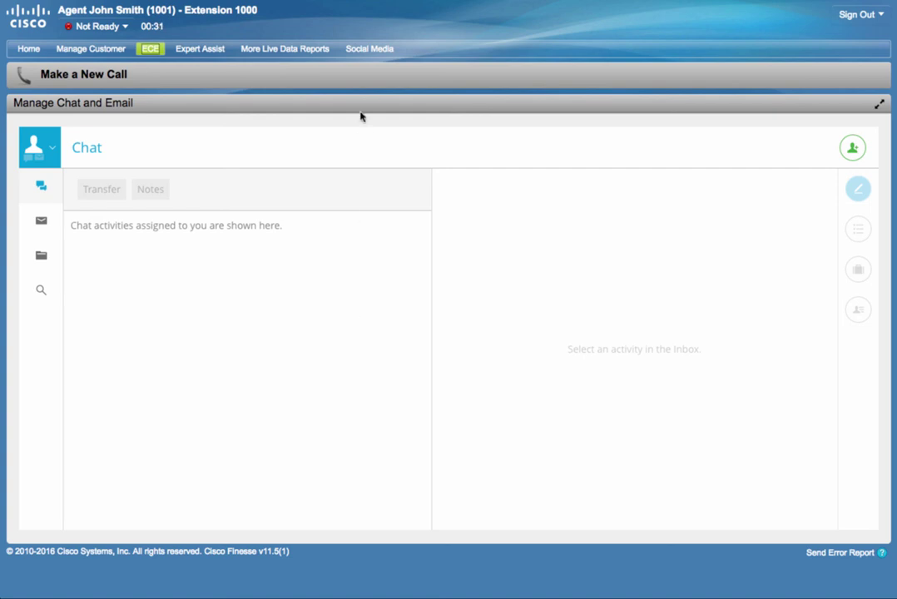
click(371, 51)
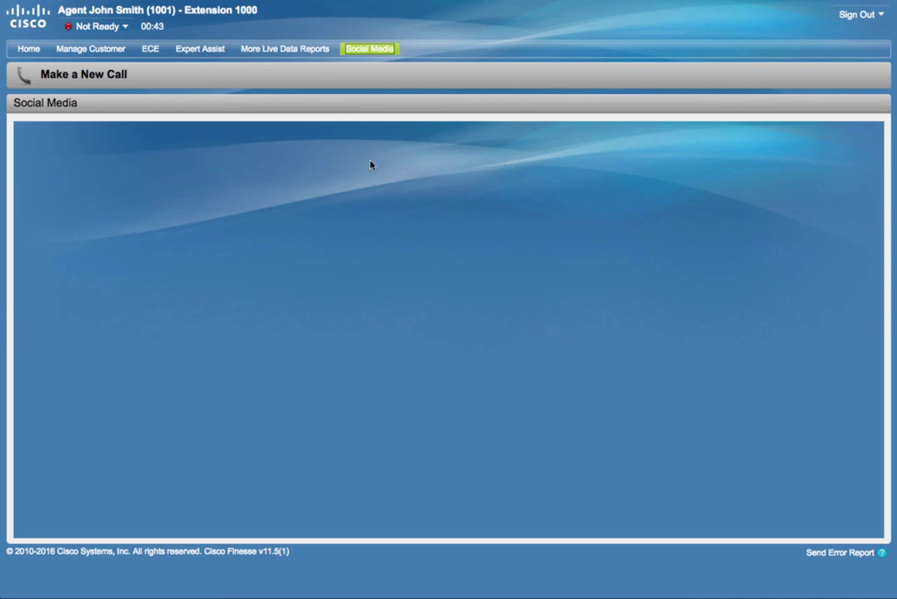
right_click(393, 104)
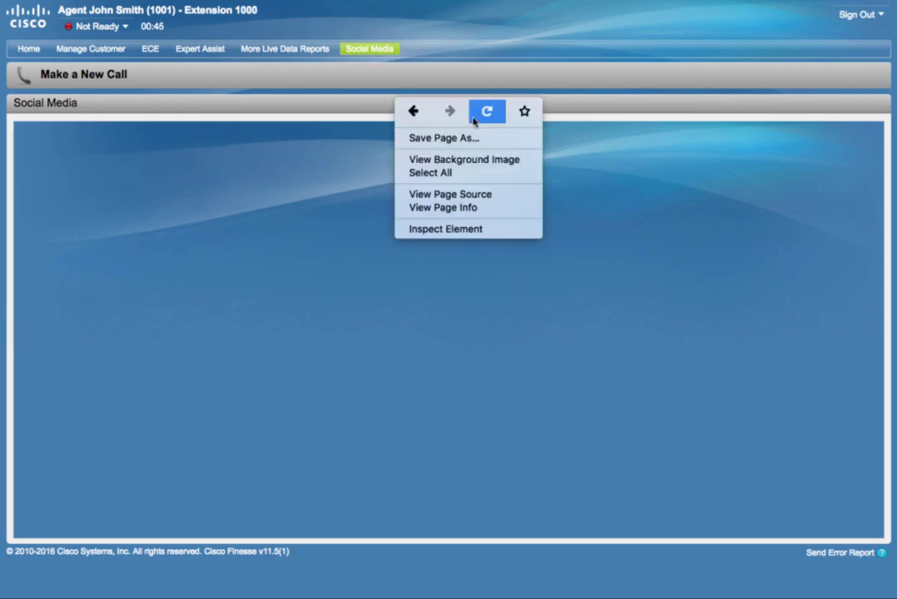
click(484, 114)
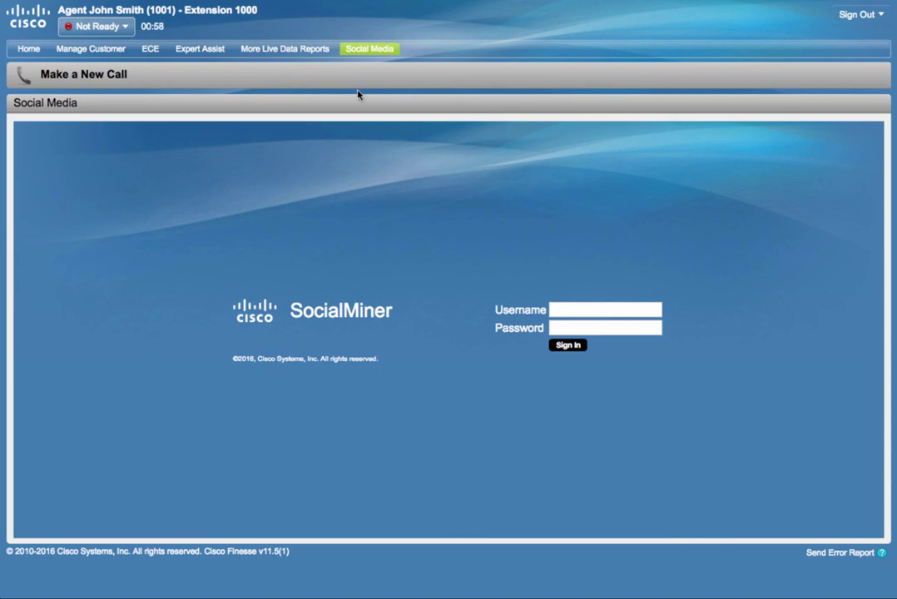
Step: Show the Expert Assist tab with the Remote Expert Mobile co-browse gadget
click(202, 52)
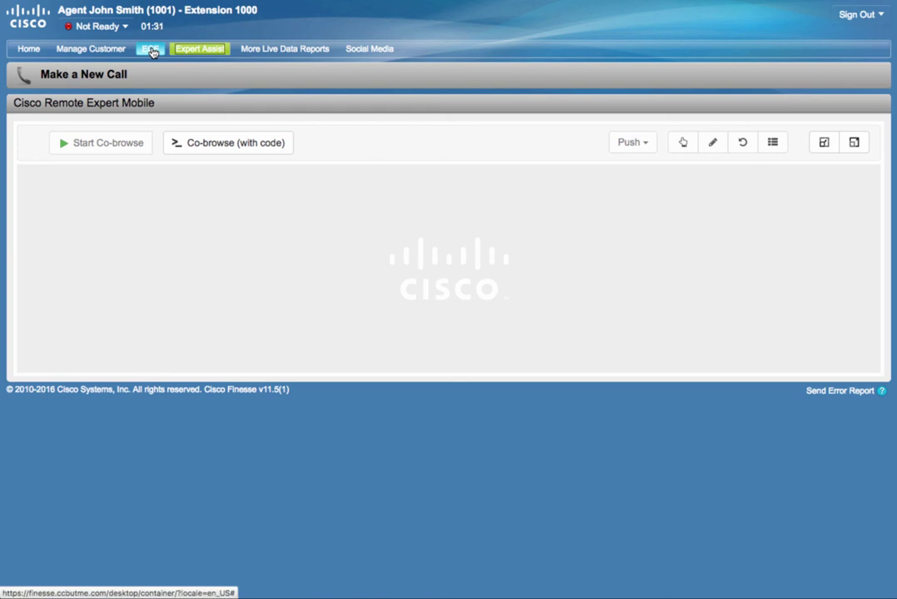
Step: Sign the agent out of Cisco Finesse from the top-right Sign Out menu
click(872, 16)
click(822, 35)
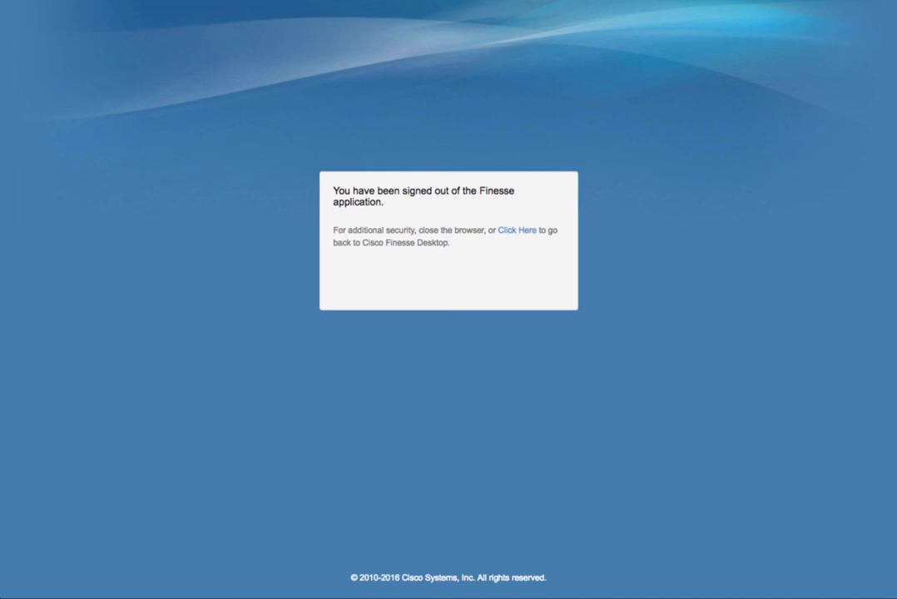
Step: Follow the 'Click Here' link to return to the Finesse sign-in page
click(515, 232)
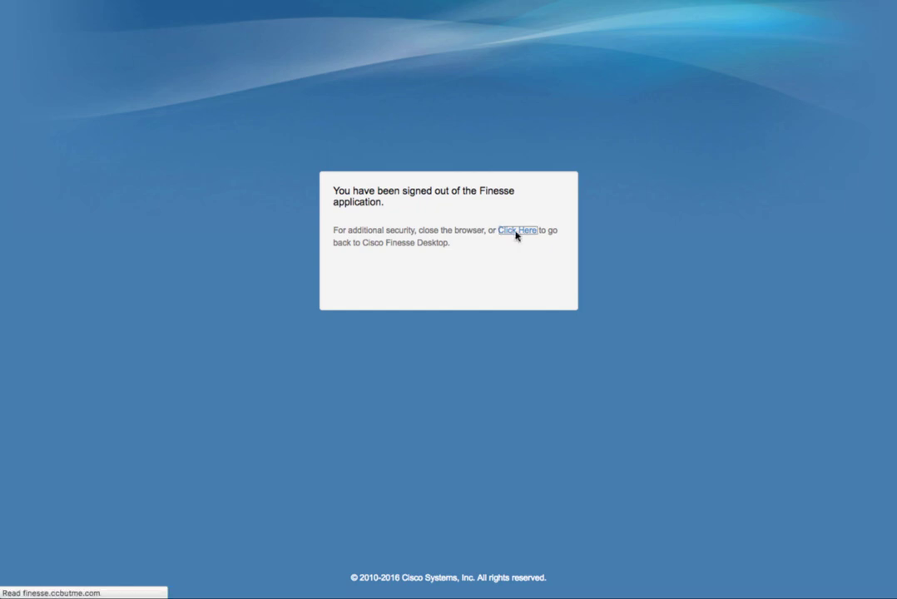